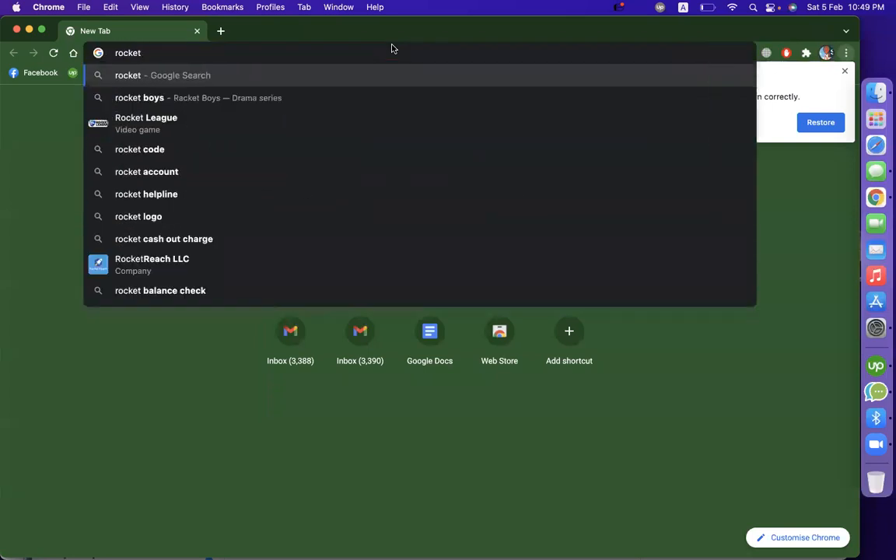
# - Search the web for rocketreach, dismiss the restore-pages prompt, and open the RocketReach website from the results
pyautogui.write('reach')
pyautogui.press('Return')
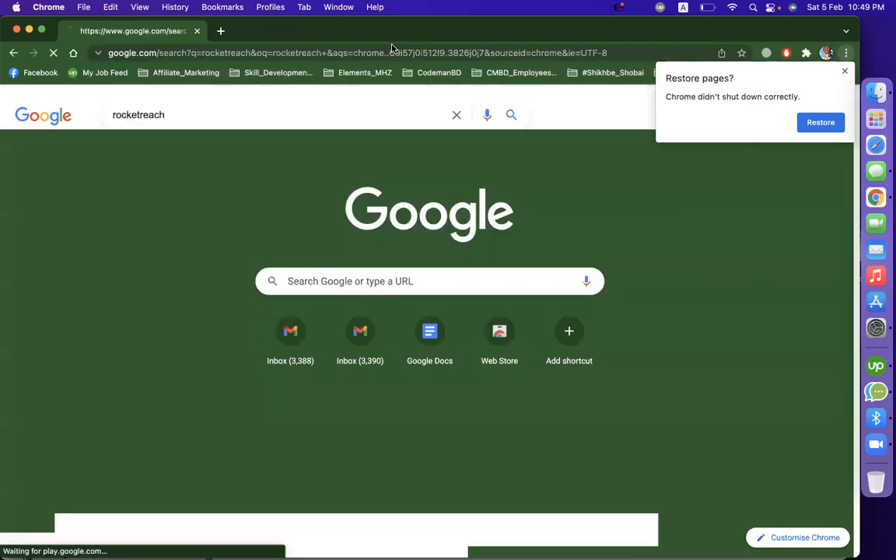
pyautogui.click(844, 72)
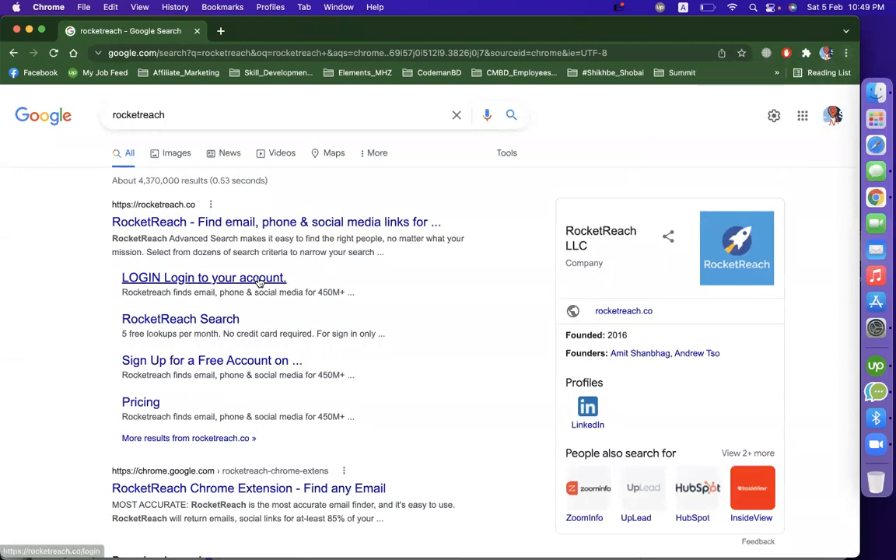
pyautogui.click(219, 221)
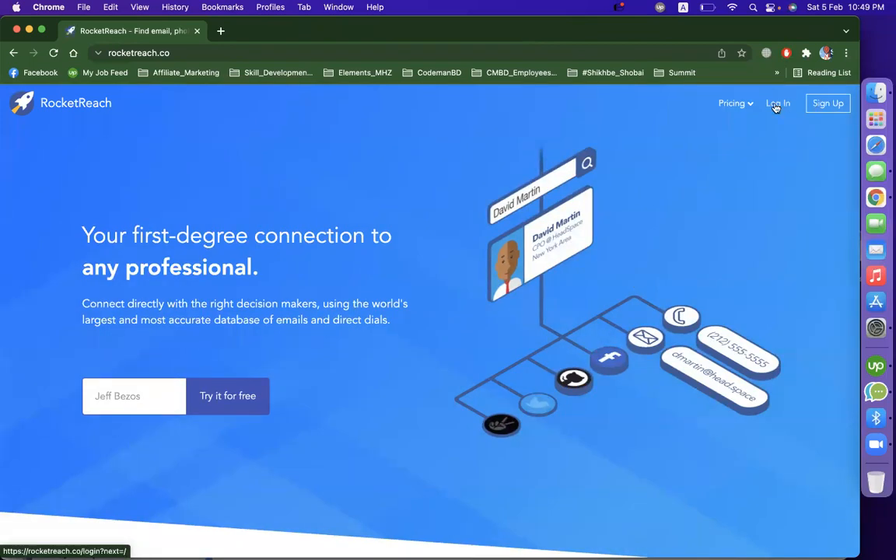
# - Sign up for RocketReach by continuing with an existing Google account
pyautogui.click(818, 110)
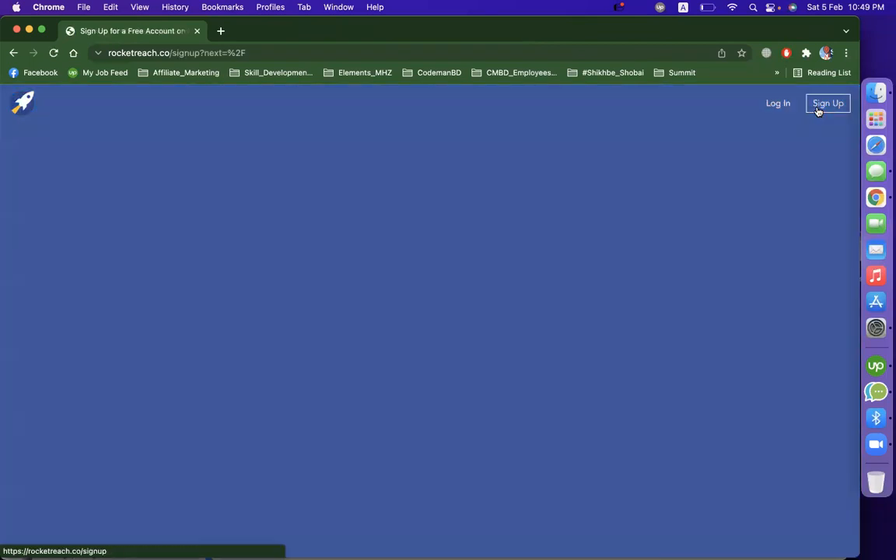
pyautogui.click(532, 264)
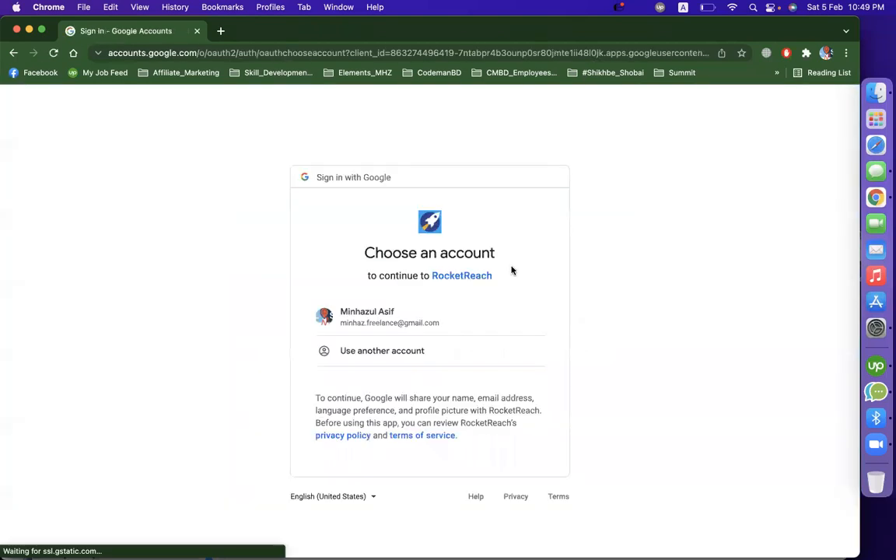
pyautogui.click(403, 318)
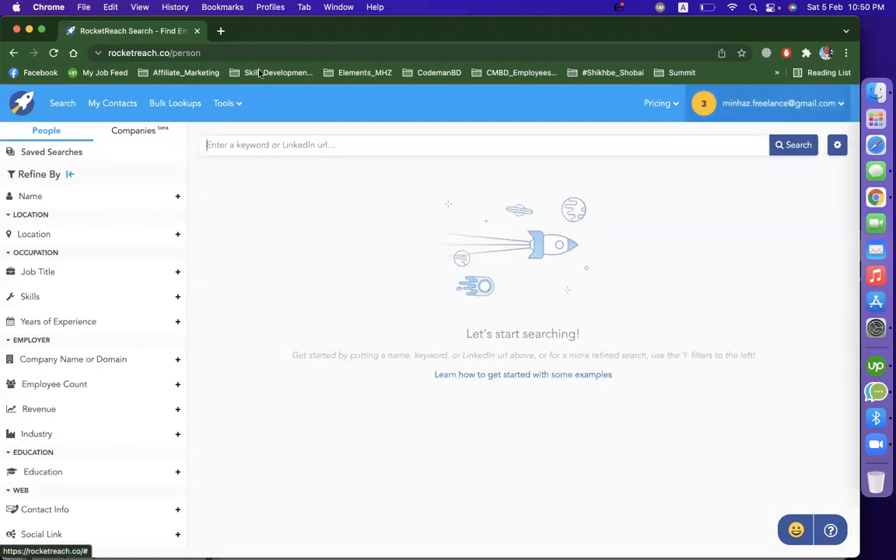
# - Switch to the other browser profile and bring up its Lead_Scrapper document
pyautogui.click(220, 30)
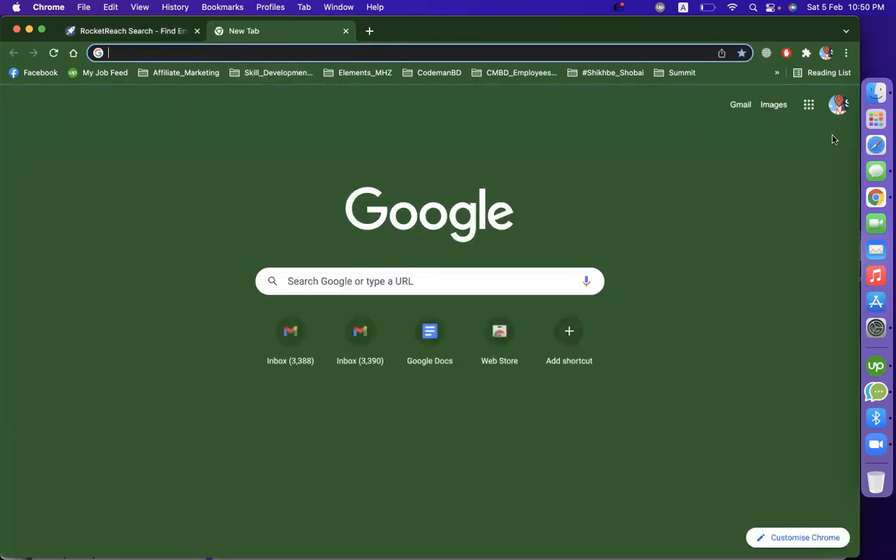
pyautogui.click(829, 73)
pyautogui.click(826, 52)
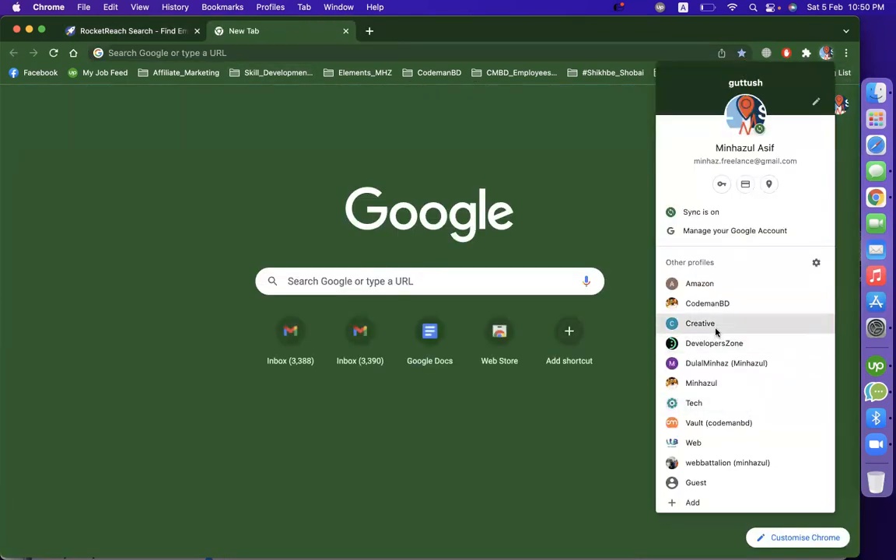
pyautogui.click(716, 381)
pyautogui.click(609, 33)
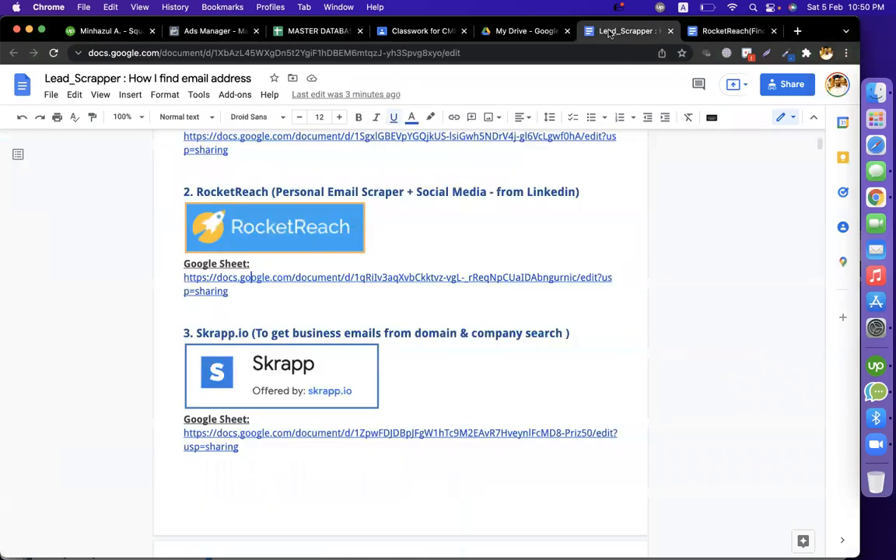
# - Open linkedin.com in a new browser tab
pyautogui.click(799, 30)
pyautogui.write('li')
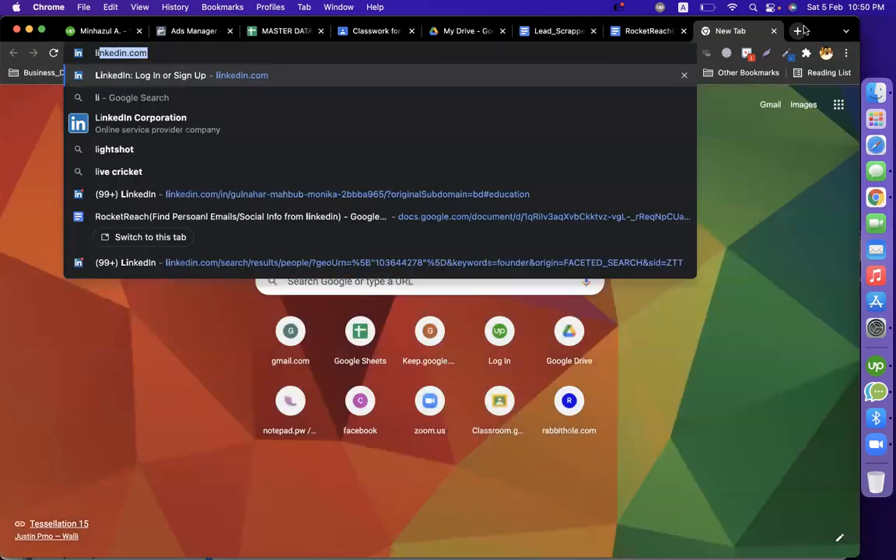
pyautogui.write('k')
pyautogui.press('Return')
pyautogui.click(188, 54)
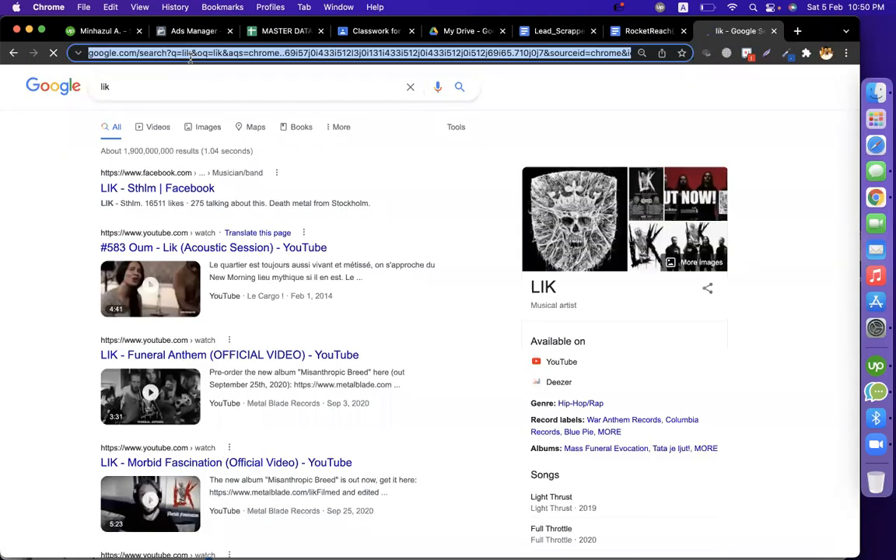
pyautogui.write('linkedin.com')
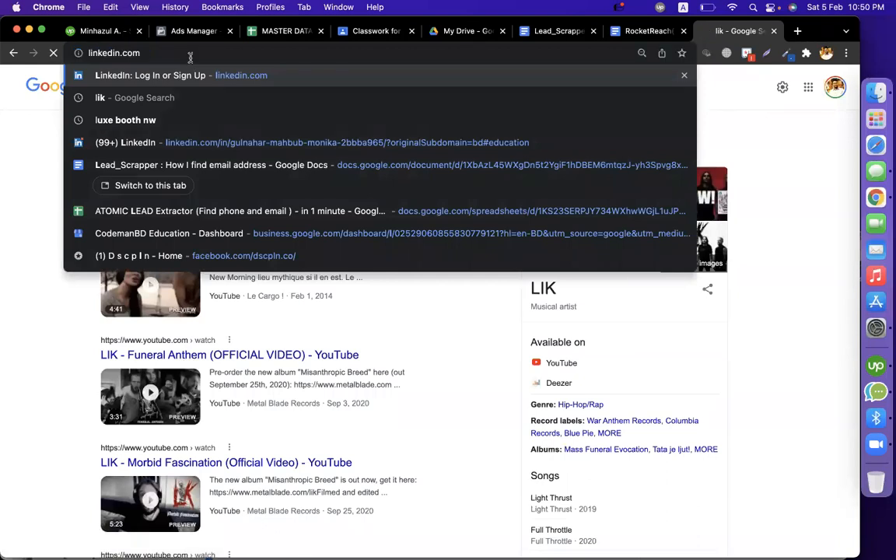
pyautogui.press('Return')
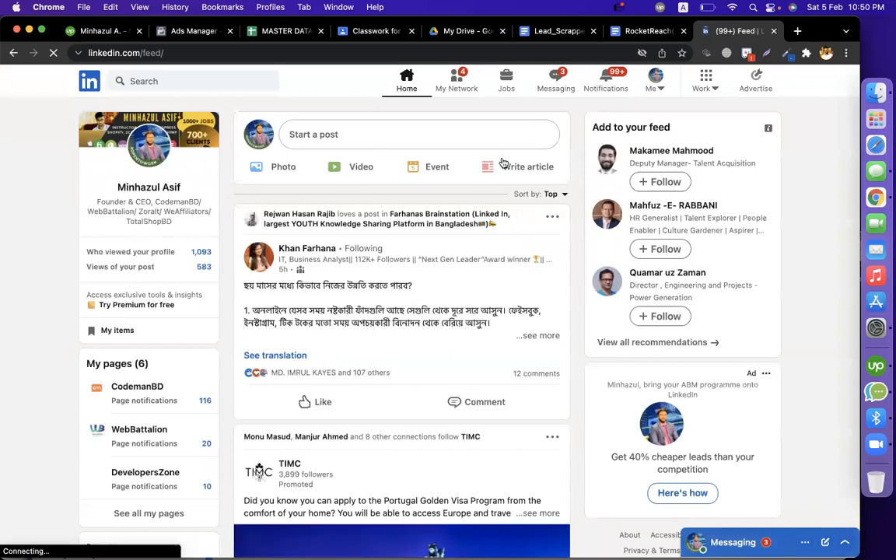
# - Search LinkedIn for "founder"
pyautogui.click(206, 82)
pyautogui.write('foun')
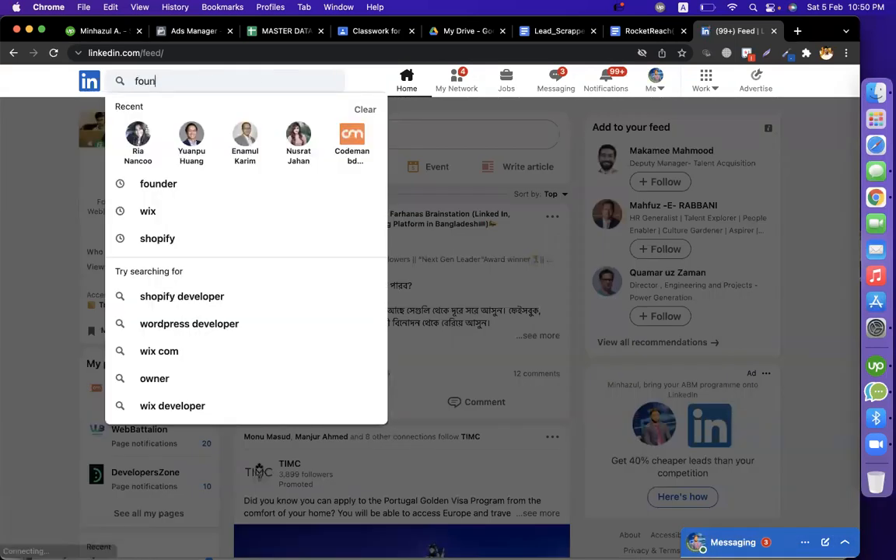
pyautogui.write('de')
pyautogui.press('Return')
pyautogui.click(185, 88)
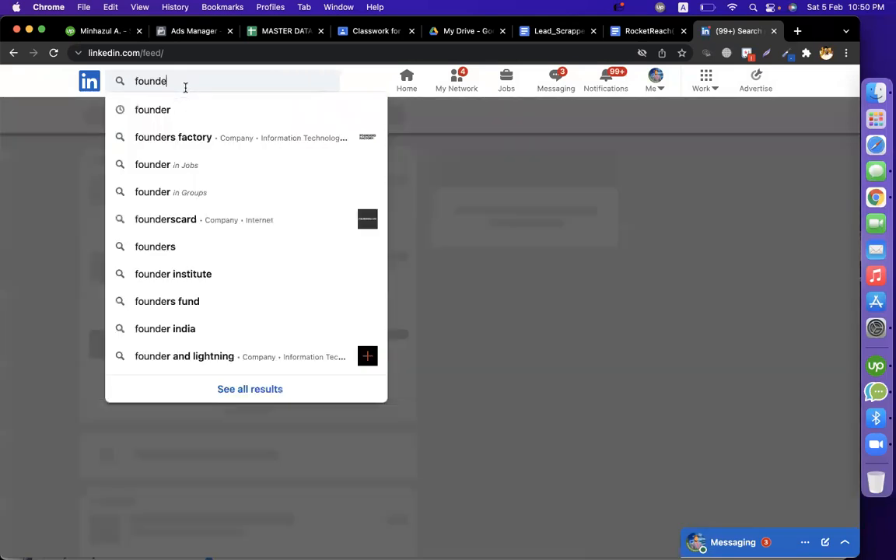
pyautogui.write('r')
pyautogui.press('Return')
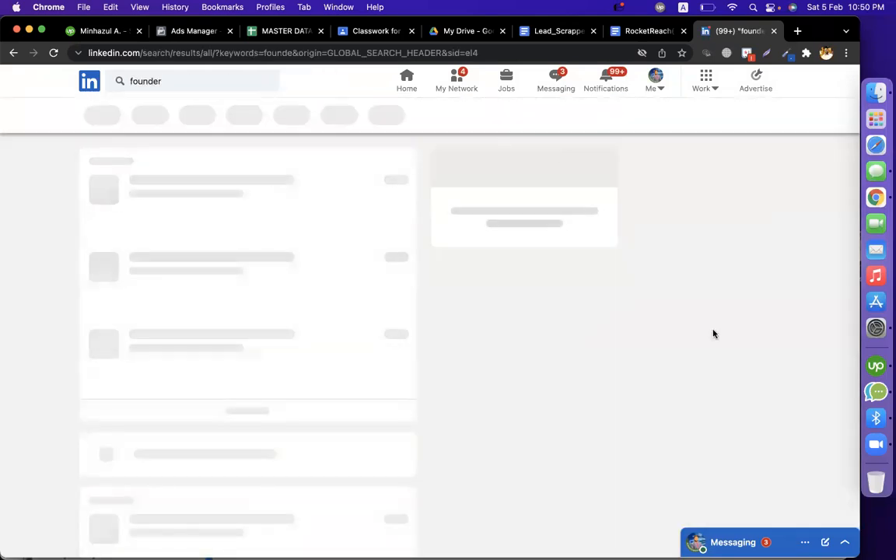
# - Filter the founder search to people located in the United States and show the results
pyautogui.click(622, 117)
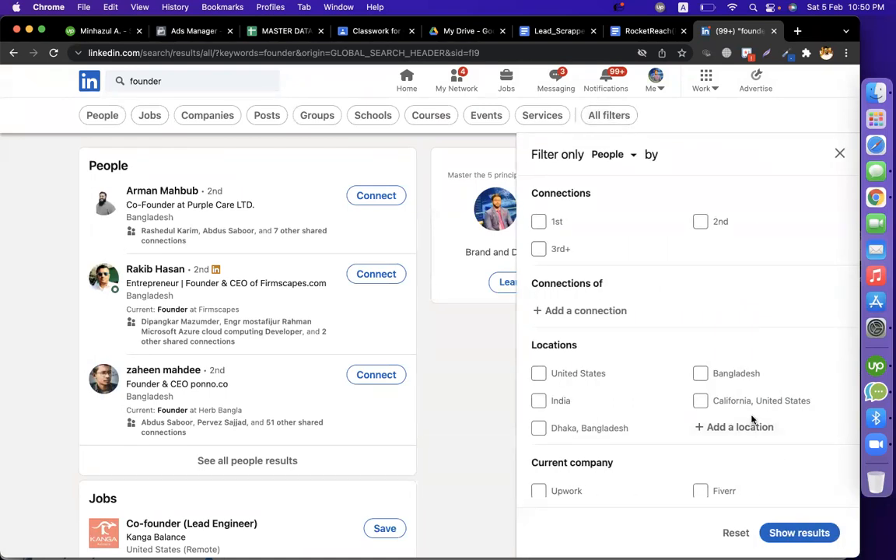
pyautogui.click(577, 375)
pyautogui.click(778, 534)
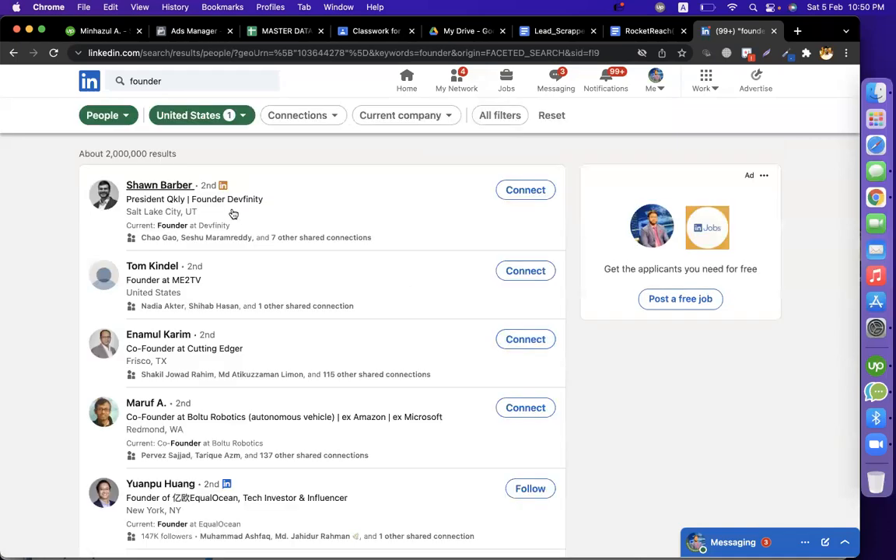
# - Copy the LinkedIn profile URL of the founder at ME2TV and return to the browser profile that has RocketReach open
pyautogui.click(152, 267)
pyautogui.click(239, 56)
pyautogui.press('super+c')
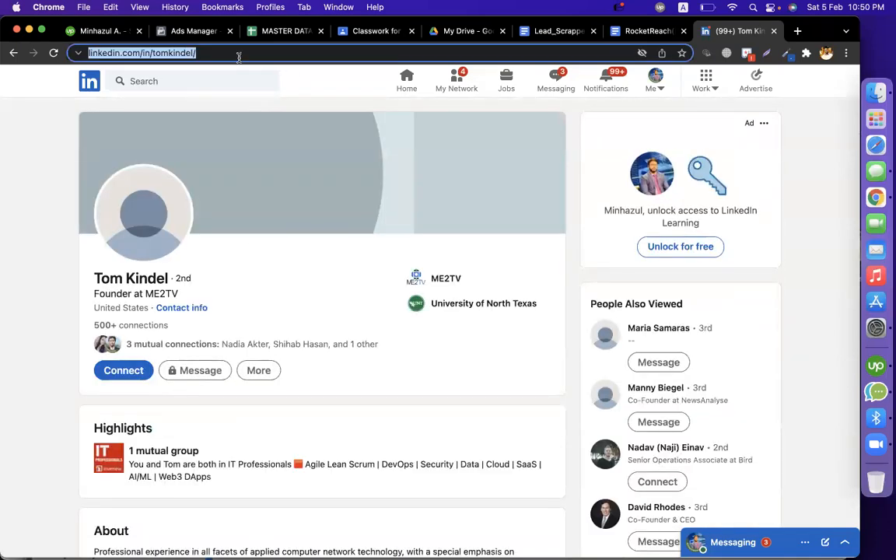
pyautogui.click(826, 53)
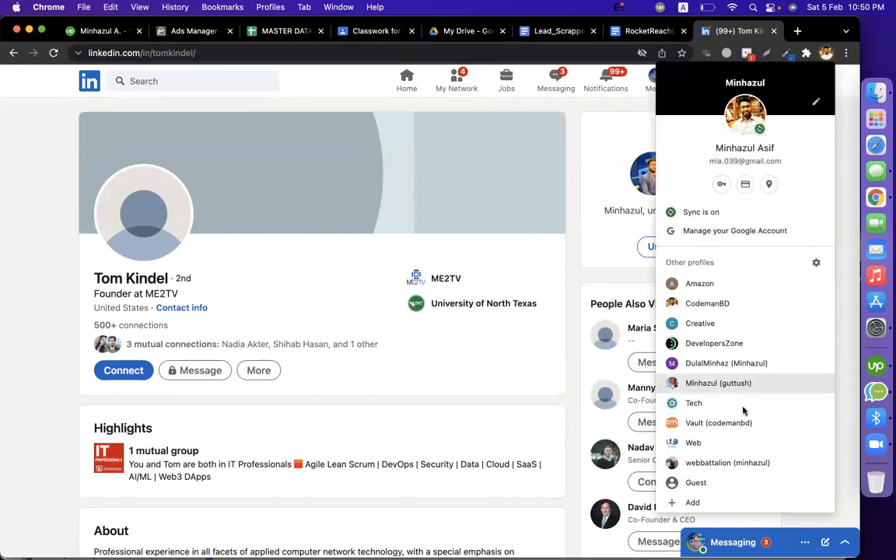
pyautogui.click(731, 382)
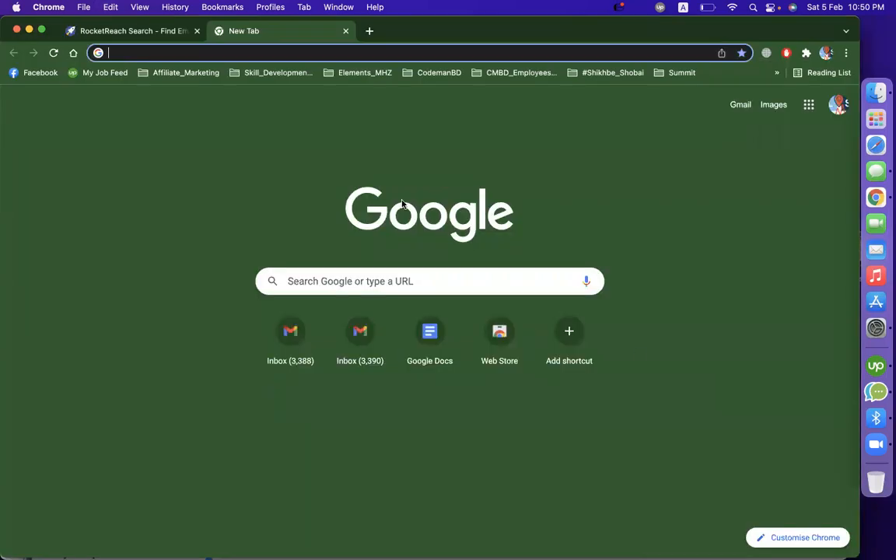
# - Search RocketReach people with the copied LinkedIn profile URL and get the contact details of the matching ME2TV founder
pyautogui.click(134, 33)
pyautogui.press('super+v')
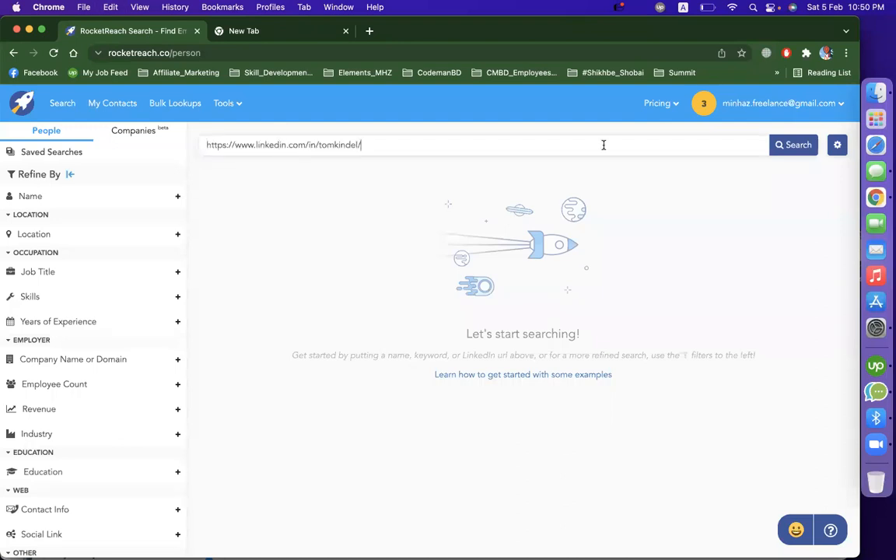
pyautogui.click(802, 153)
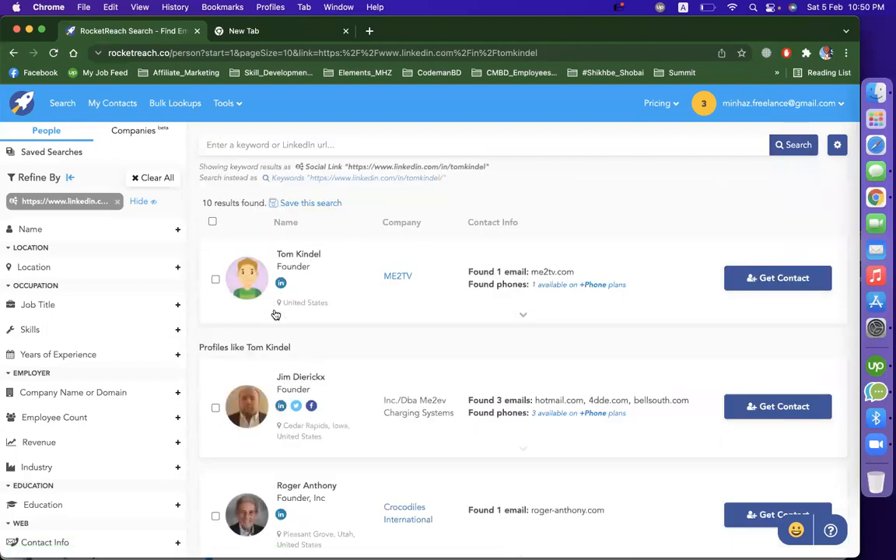
pyautogui.click(770, 290)
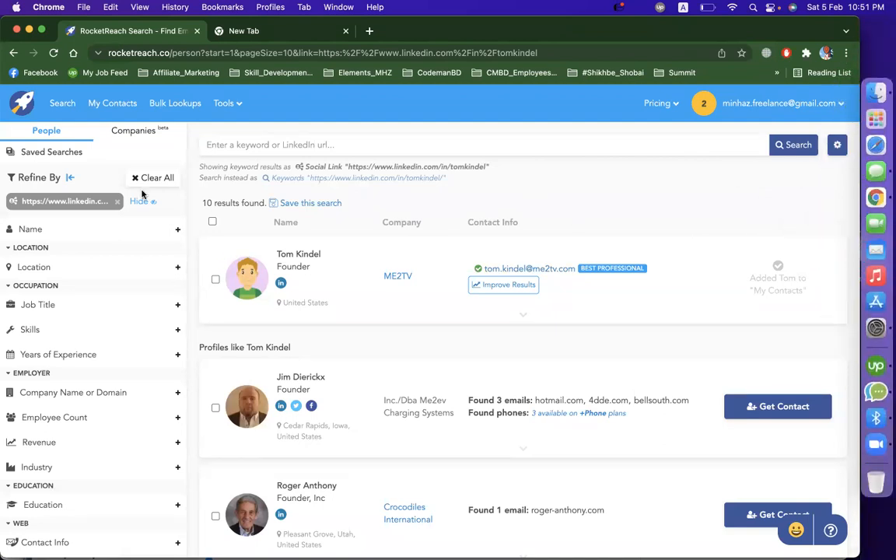
# - Switch RocketReach to company search, filter the location to Alabama under US states, and look through the results
pyautogui.click(132, 133)
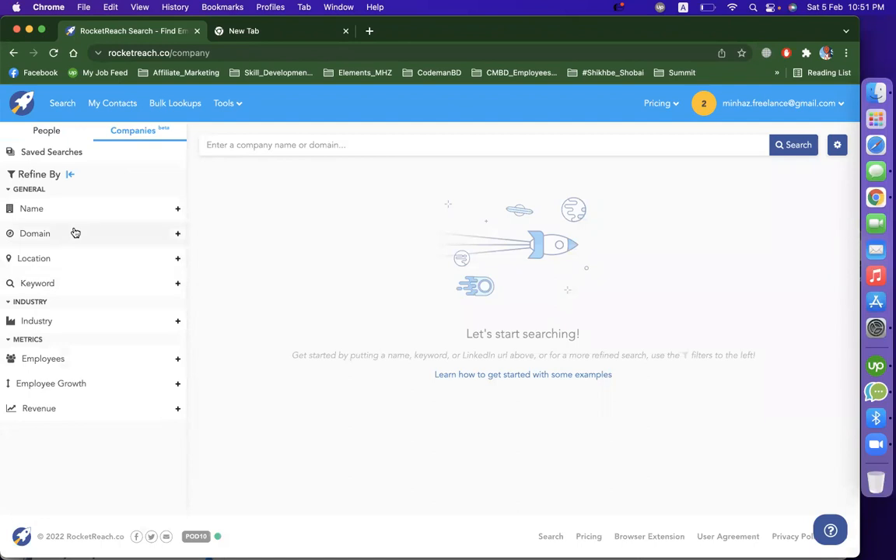
pyautogui.click(53, 263)
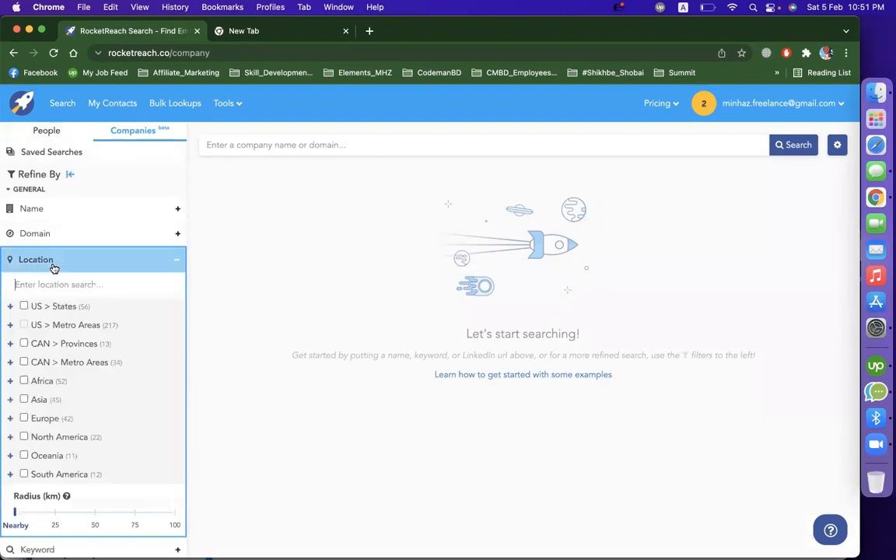
pyautogui.click(53, 308)
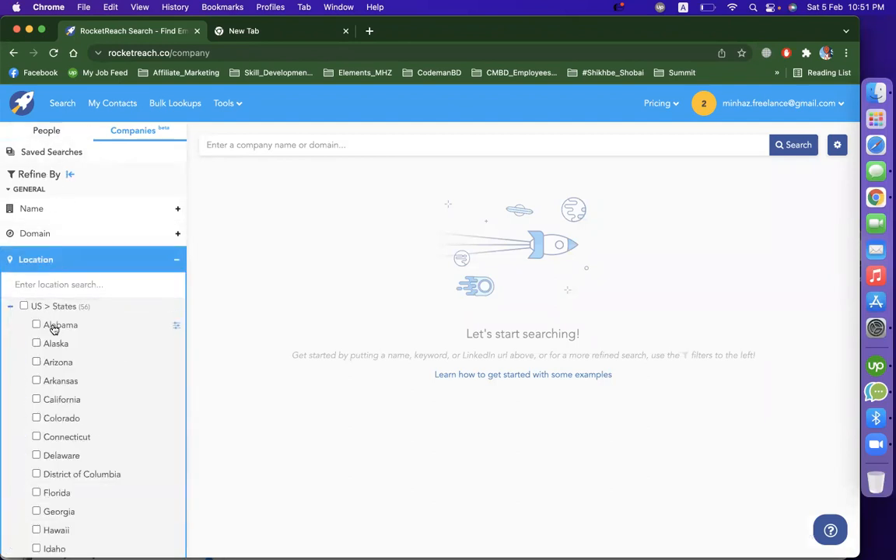
pyautogui.click(173, 293)
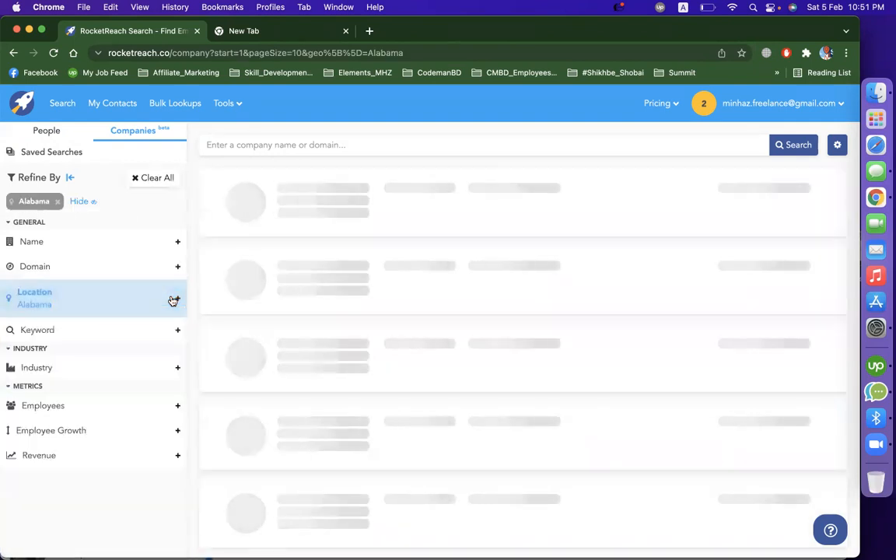
pyautogui.scroll(-15, 584, 295)
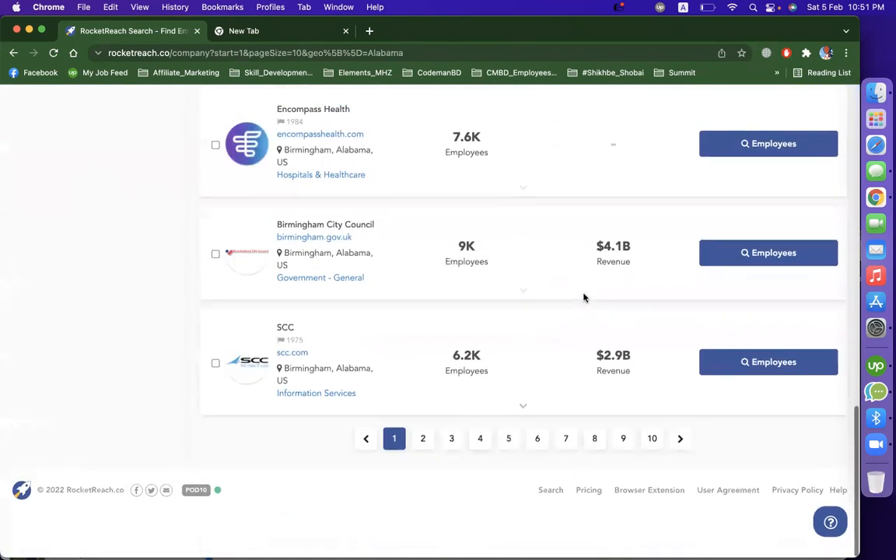
pyautogui.scroll(15, 584, 296)
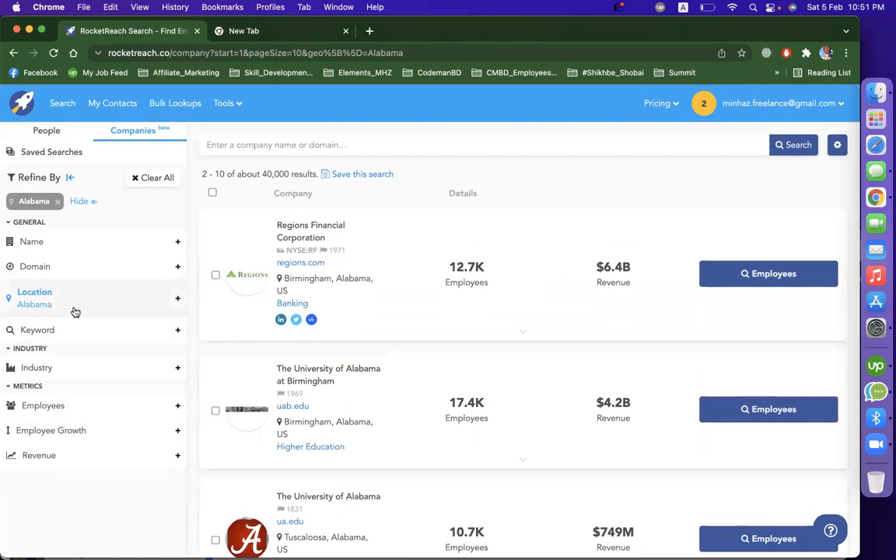
# - Add the keyword filter "business" to the Alabama company search
pyautogui.click(177, 333)
pyautogui.click(106, 356)
pyautogui.write('real')
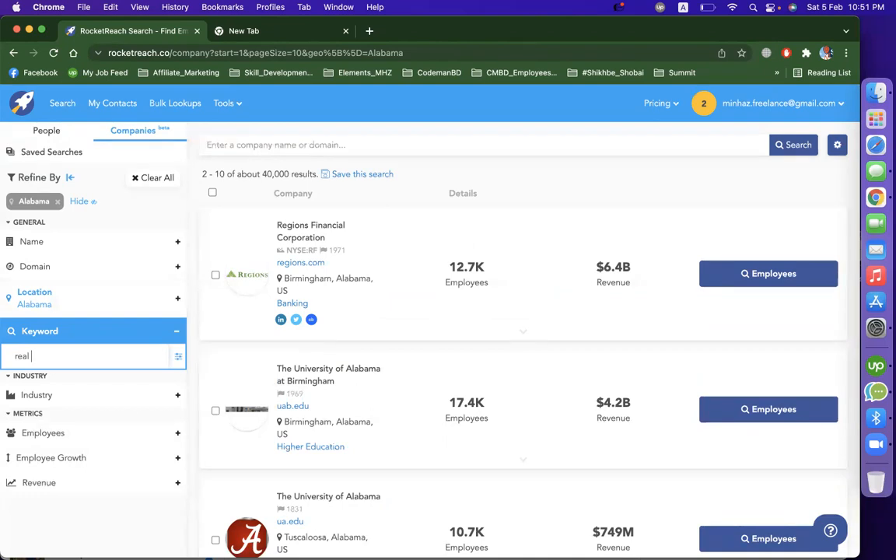
pyautogui.press('BackSpace')
pyautogui.press('BackSpace')
pyautogui.press('BackSpace')
pyautogui.press('BackSpace')
pyautogui.press('BackSpace')
pyautogui.write('business')
pyautogui.press('Return')
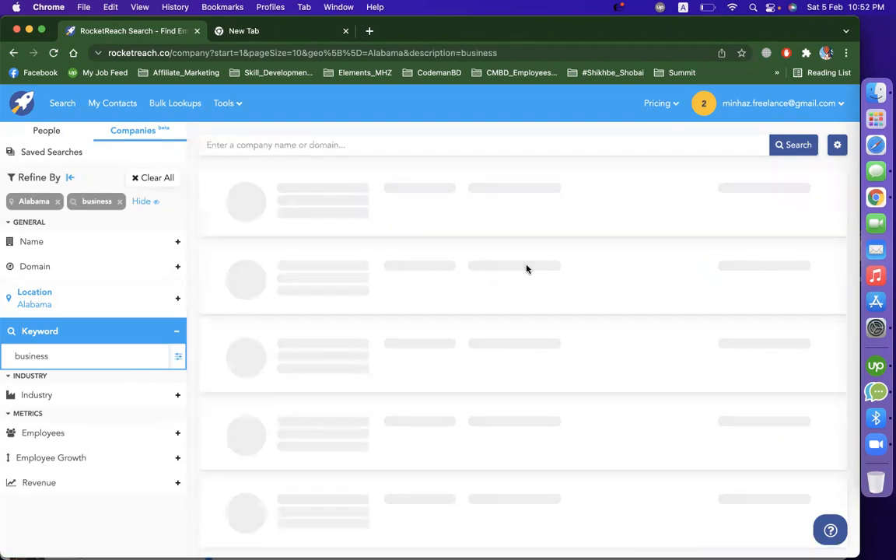
# - Look through the filtered companies and examine the expanded details of Regions Financial Corporation, including key information, departments and top employees
pyautogui.scroll(-2, 463, 358)
pyautogui.scroll(2, 463, 359)
pyautogui.scroll(-10, 463, 359)
pyautogui.scroll(10, 463, 359)
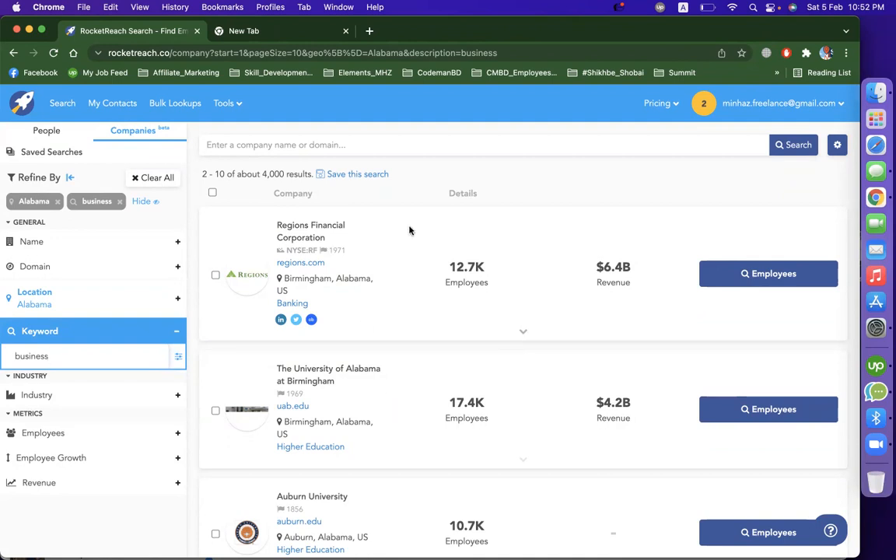
pyautogui.moveTo(327, 240); pyautogui.dragTo(268, 224)
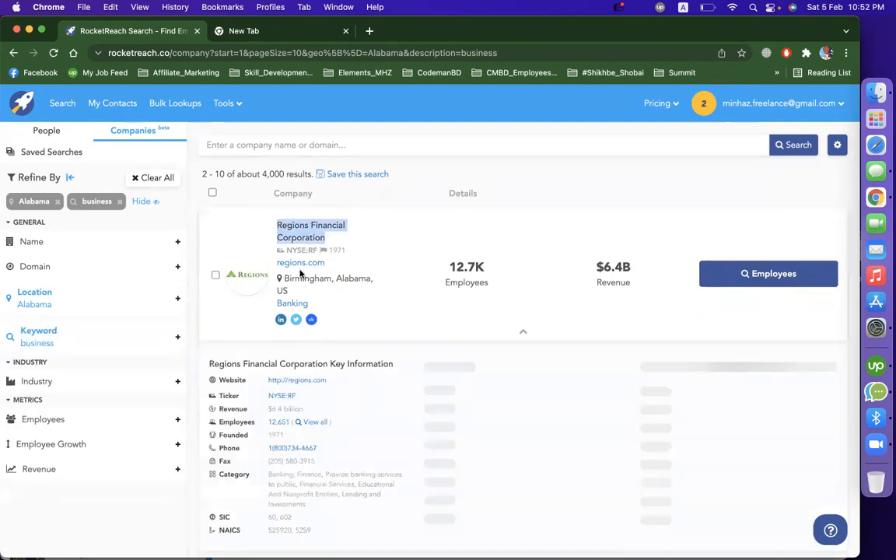
pyautogui.scroll(-3, 360, 340)
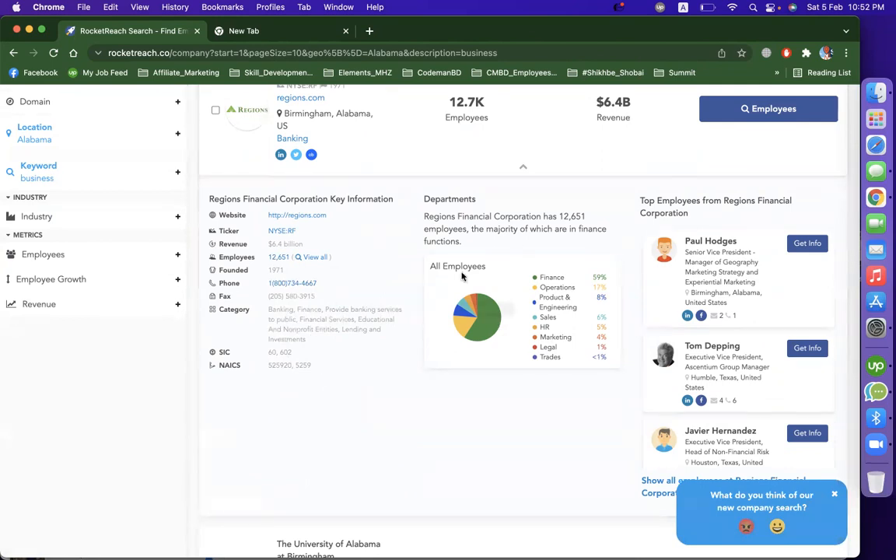
# - Look through the top employees of Regions Financial Corporation and the companies listed after it
pyautogui.scroll(-10, 764, 316)
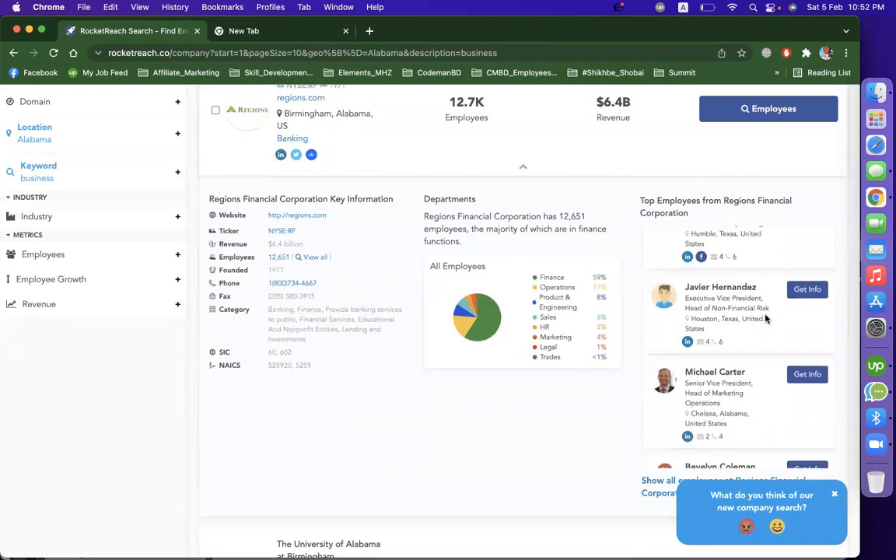
pyautogui.scroll(-10, 765, 317)
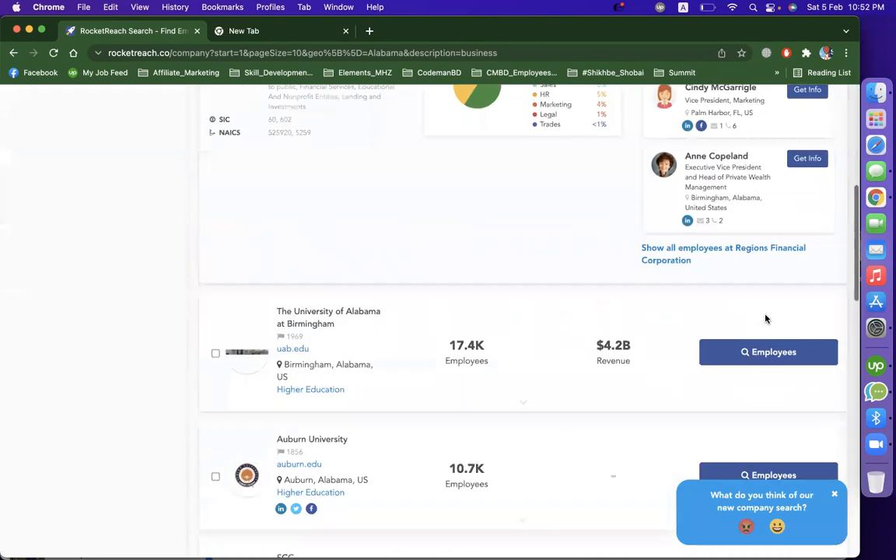
pyautogui.scroll(8, 623, 340)
pyautogui.scroll(10, 752, 374)
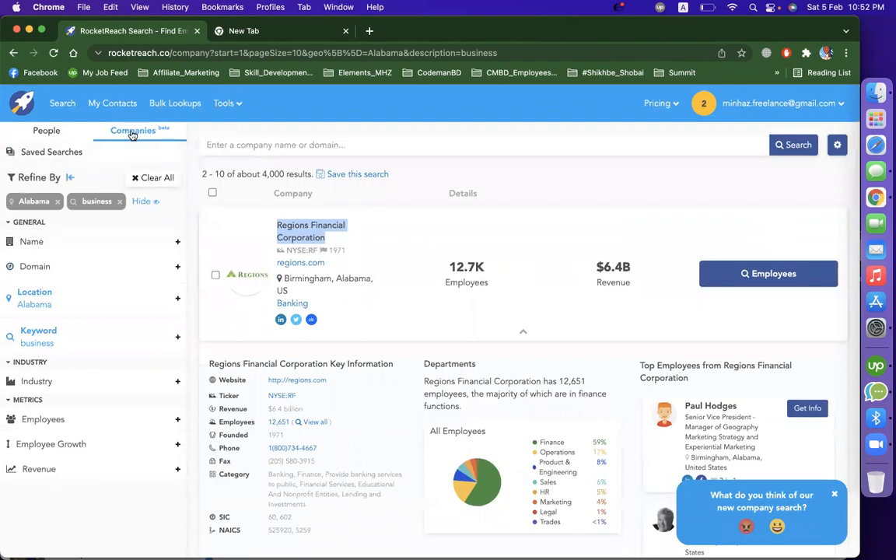
# - Switch to people search and filter the location to all US states
pyautogui.click(68, 134)
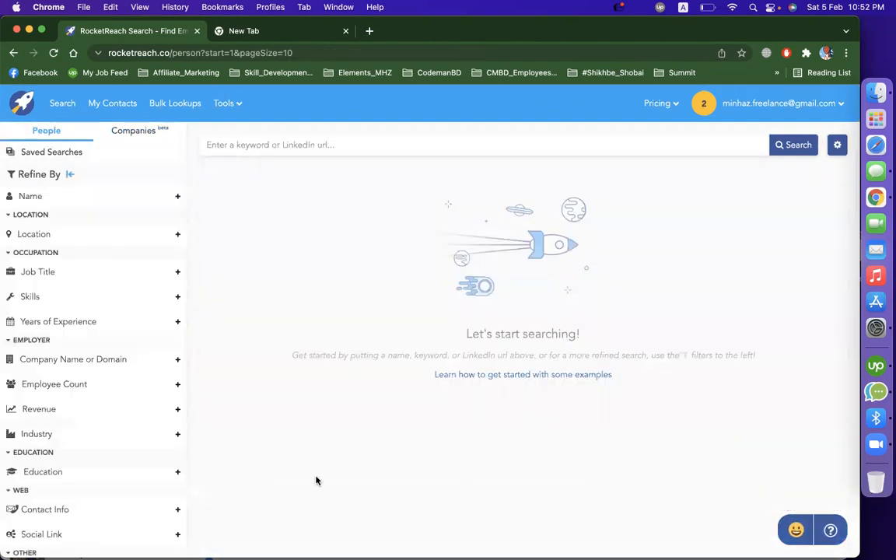
pyautogui.click(82, 235)
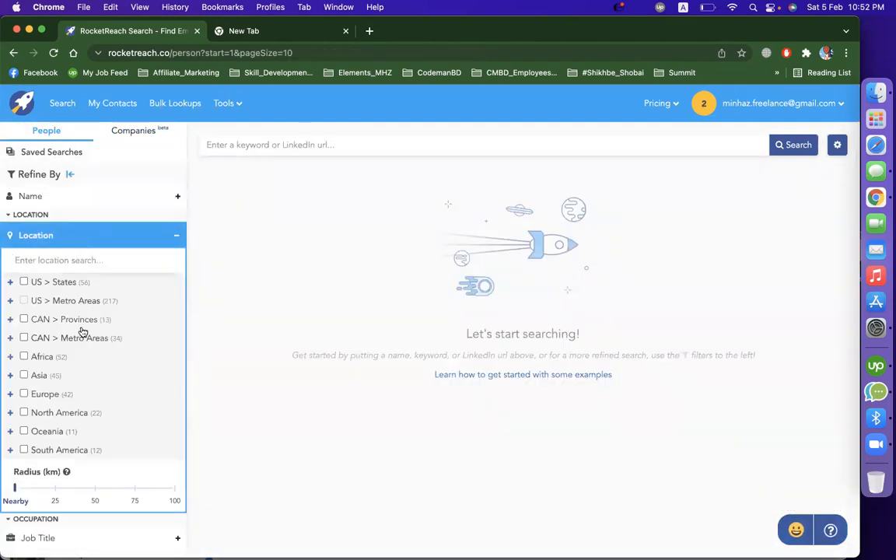
pyautogui.click(24, 283)
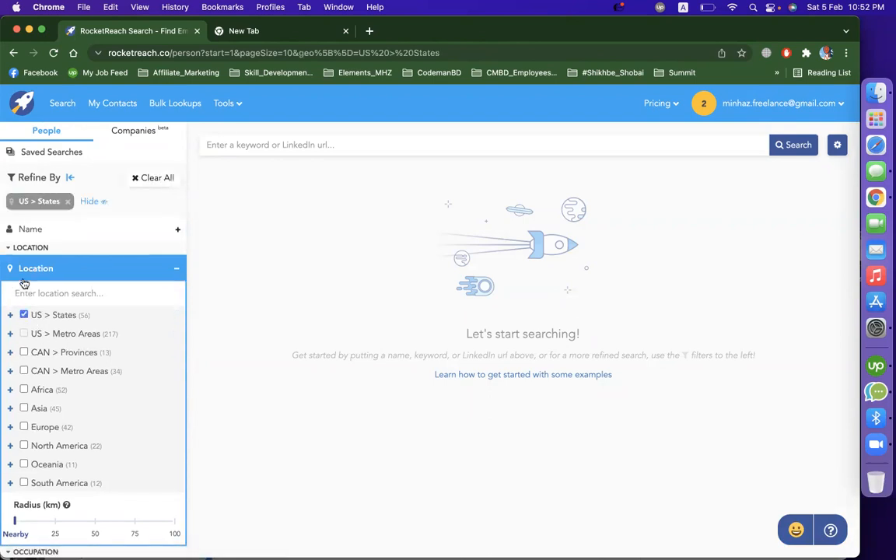
pyautogui.click(176, 273)
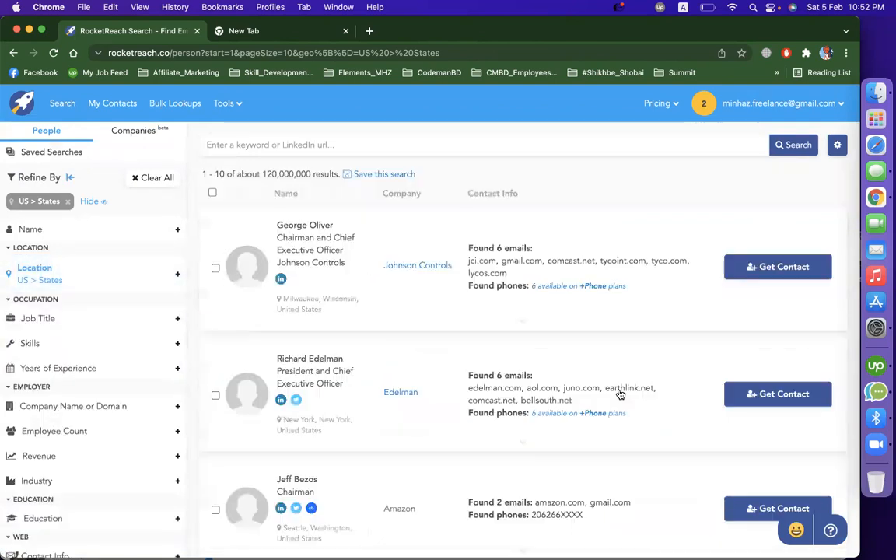
pyautogui.moveTo(263, 172); pyautogui.dragTo(312, 172)
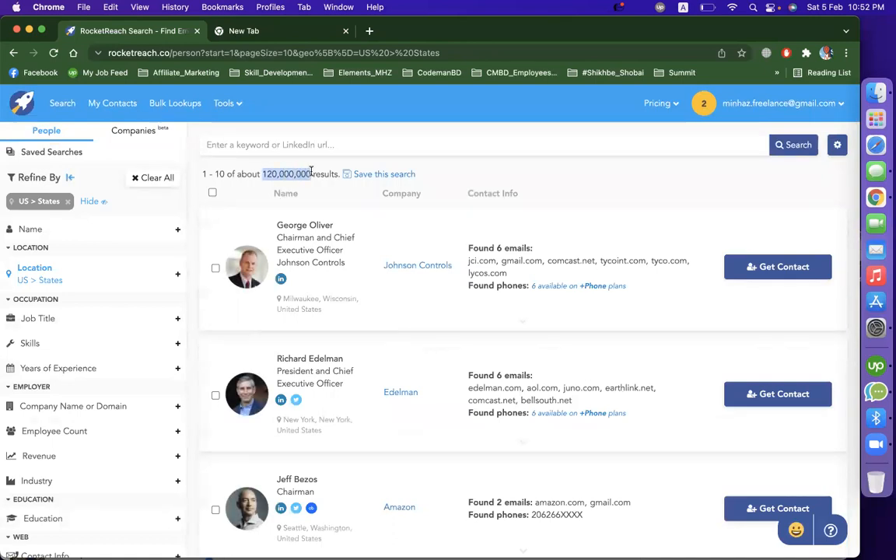
# - Add the job title filter "Director" to the people search and look through the matching profiles
pyautogui.click(82, 320)
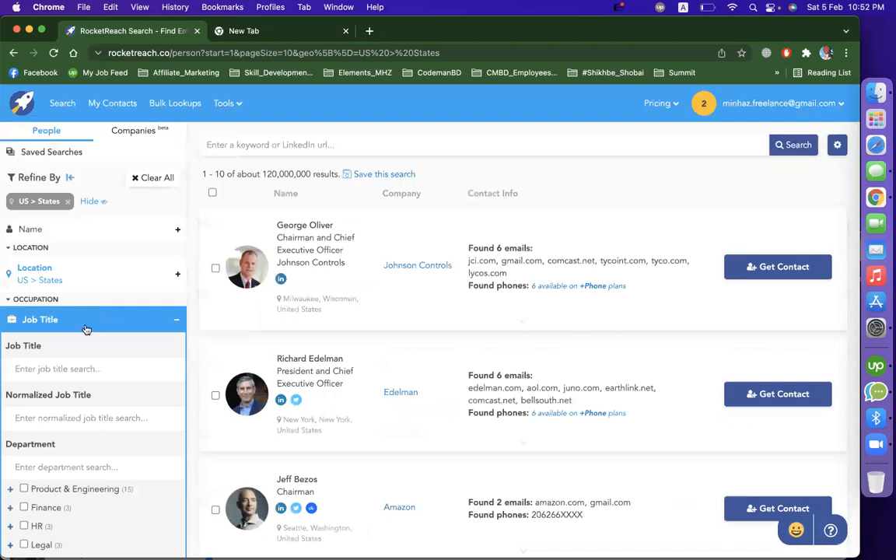
pyautogui.write('di')
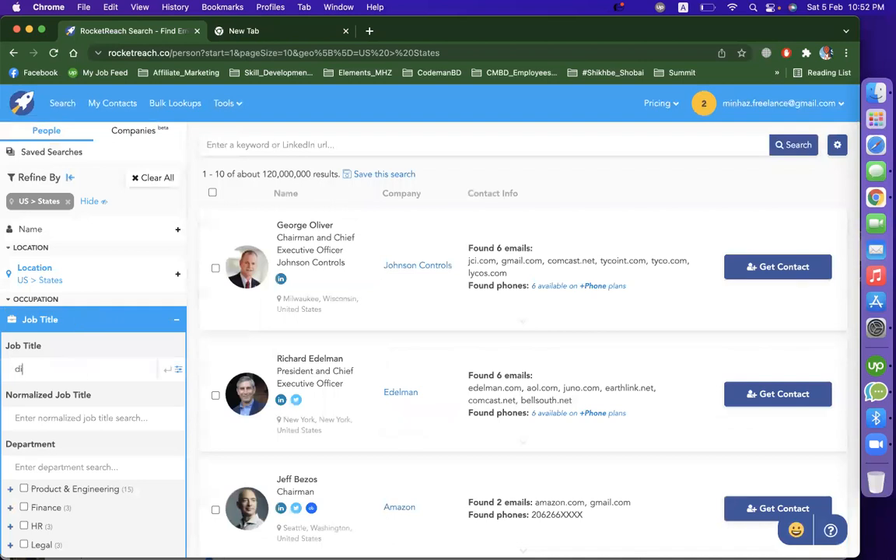
pyautogui.write('rector')
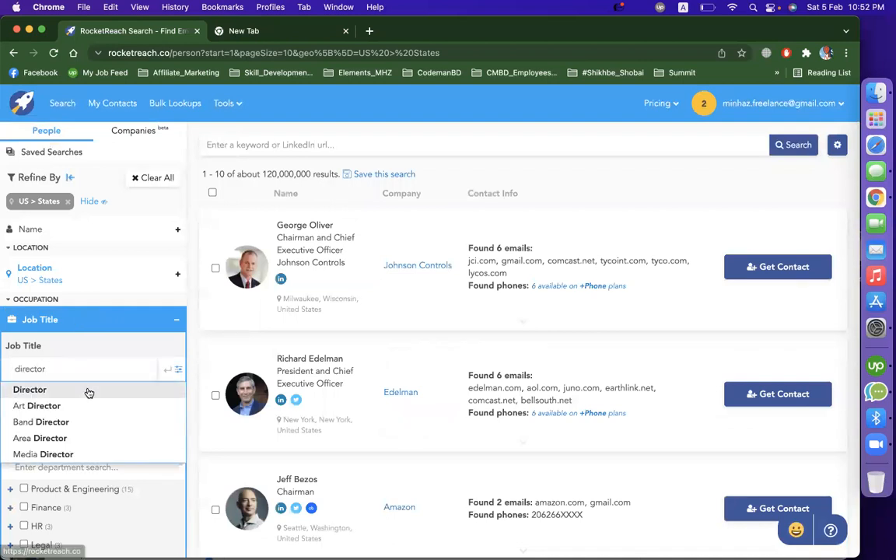
pyautogui.click(85, 390)
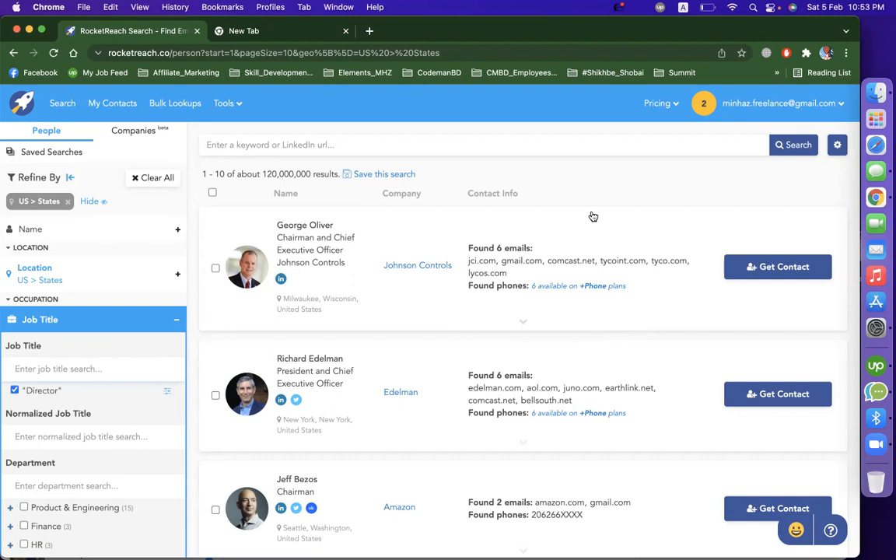
pyautogui.click(696, 176)
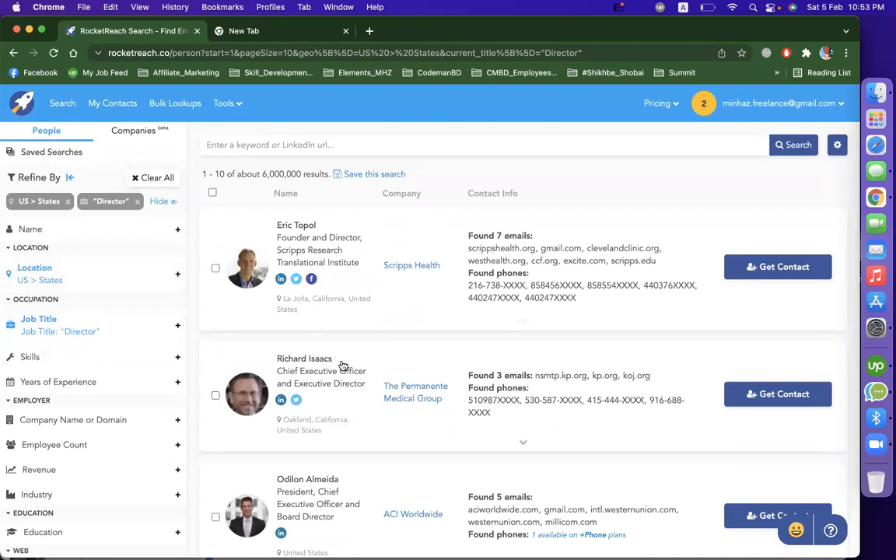
pyautogui.scroll(-7, 356, 372)
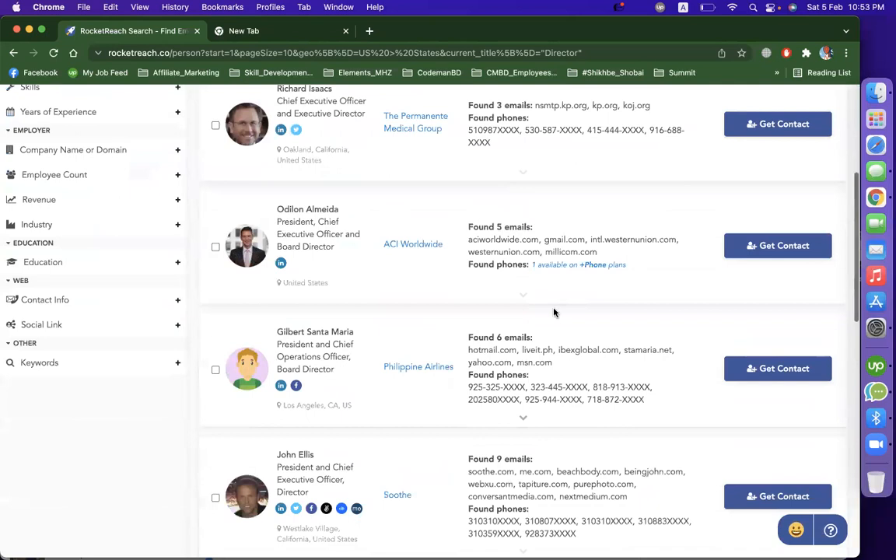
pyautogui.scroll(-3, 376, 357)
pyautogui.scroll(9, 377, 356)
pyautogui.scroll(1, 377, 356)
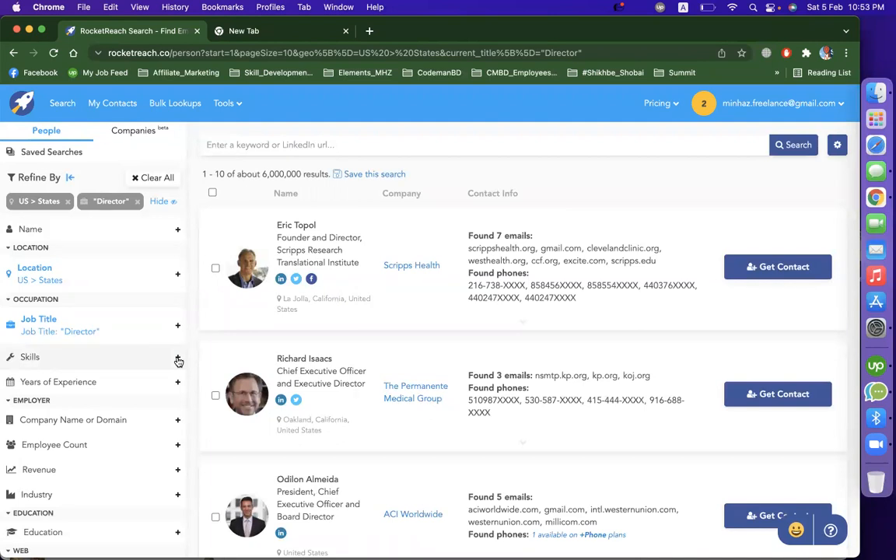
# - Add the industry filter Software Engineering to the director search and look through the resulting people
pyautogui.scroll(-3, 88, 433)
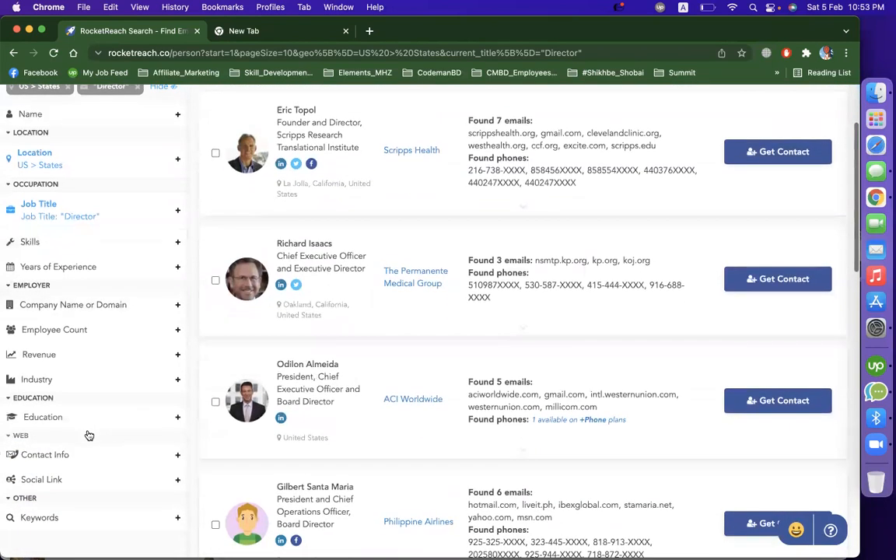
pyautogui.click(140, 381)
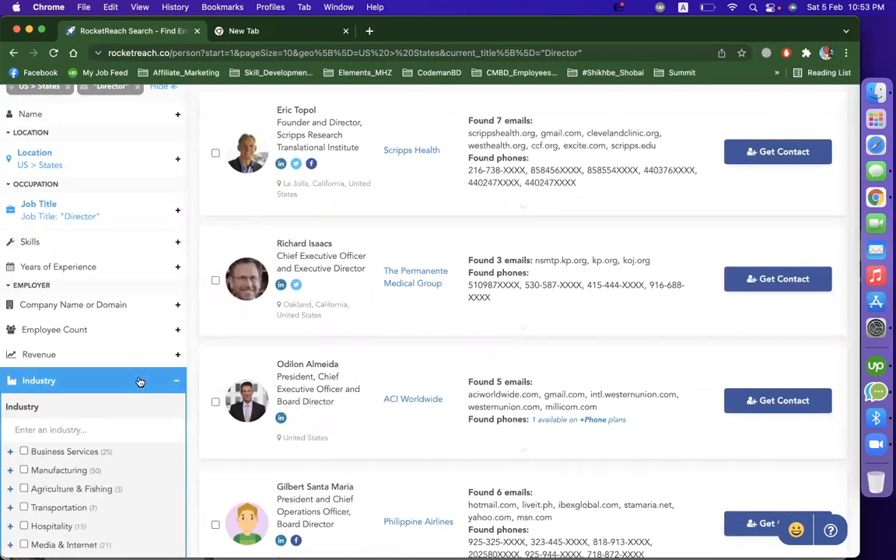
pyautogui.write('sof')
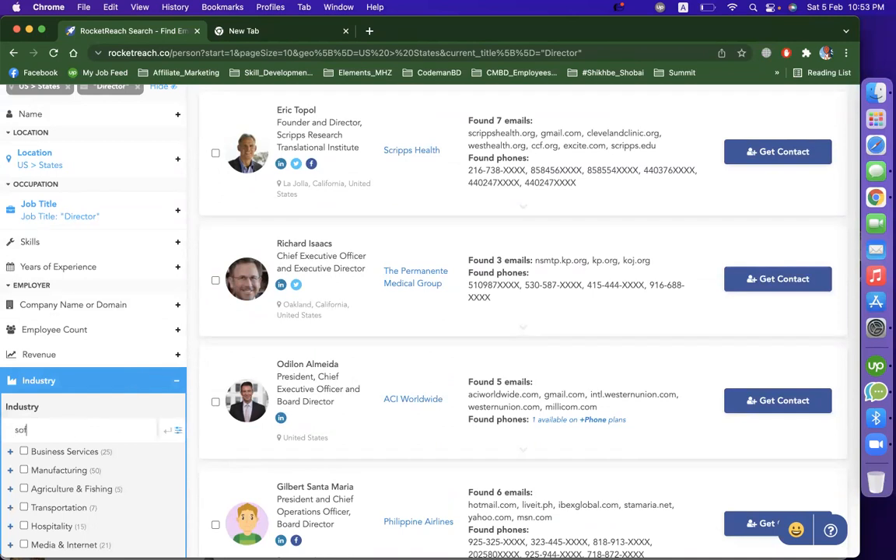
pyautogui.write('t')
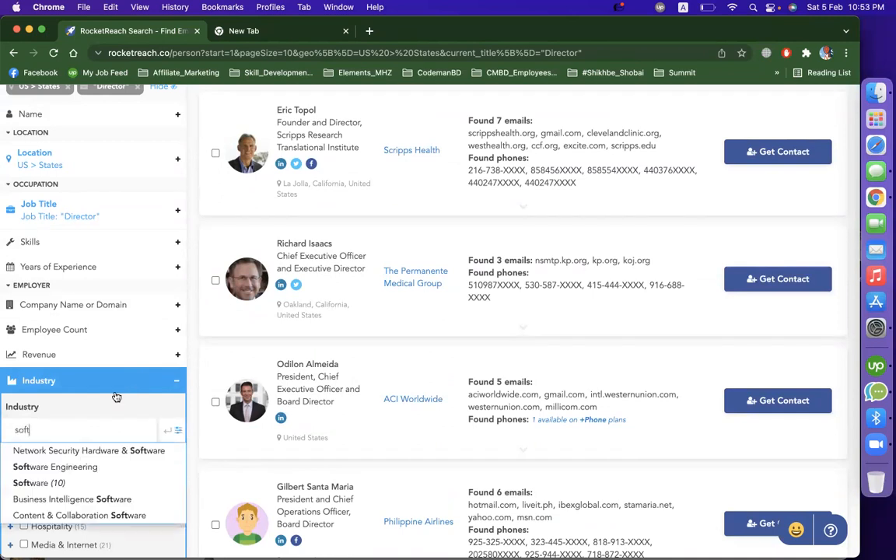
pyautogui.click(74, 466)
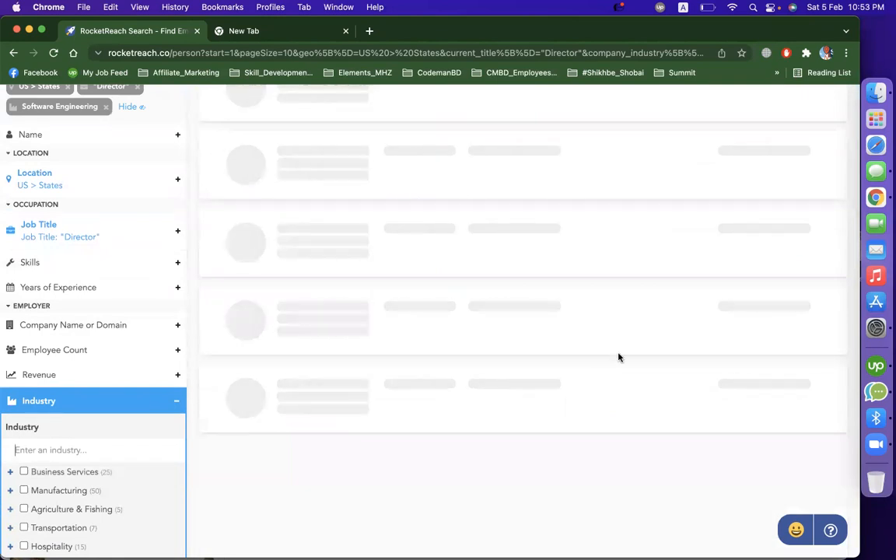
pyautogui.scroll(3, 466, 308)
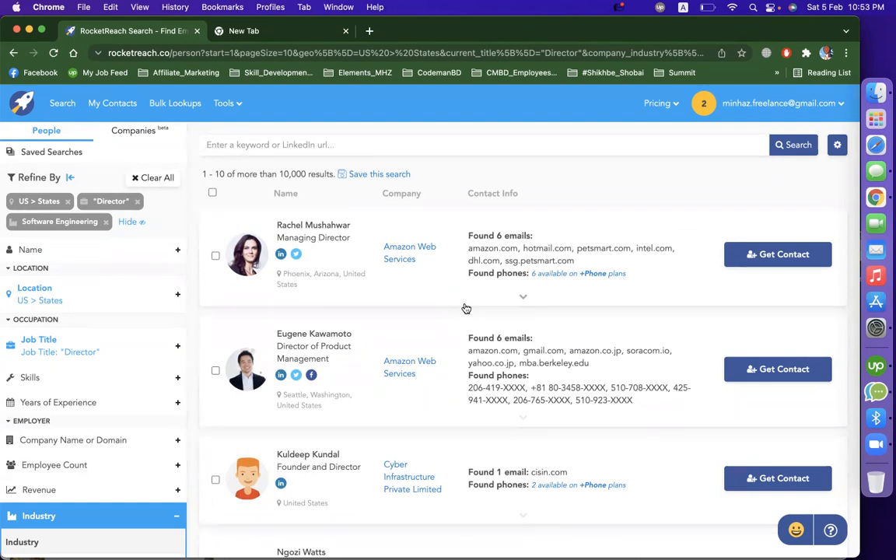
pyautogui.scroll(-5, 410, 389)
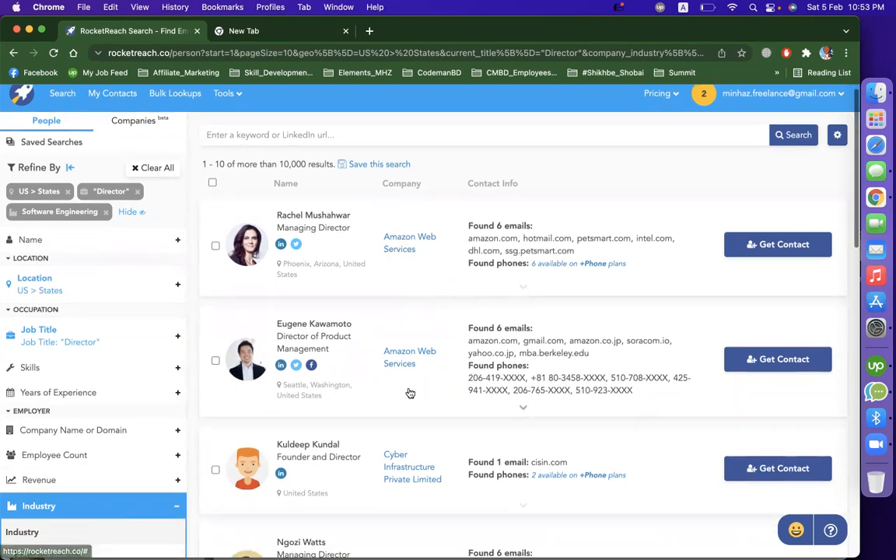
pyautogui.scroll(-10, 398, 317)
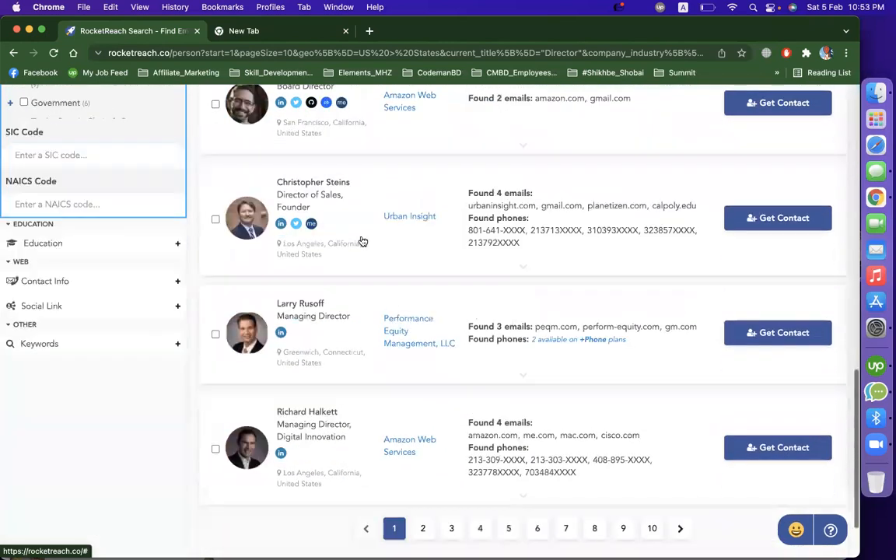
pyautogui.scroll(8, 361, 238)
pyautogui.scroll(5, 361, 211)
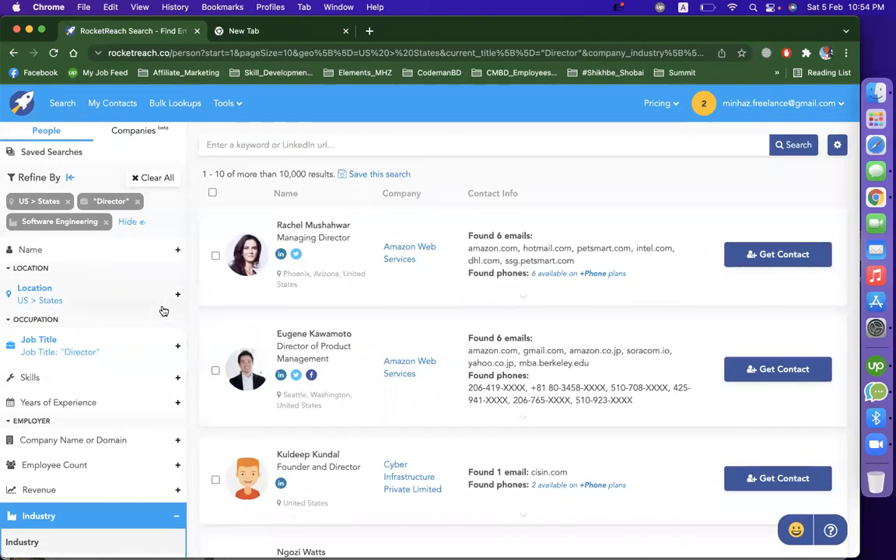
# - Filter the people search to 10+ years of experience
pyautogui.scroll(-3, 164, 309)
pyautogui.click(122, 332)
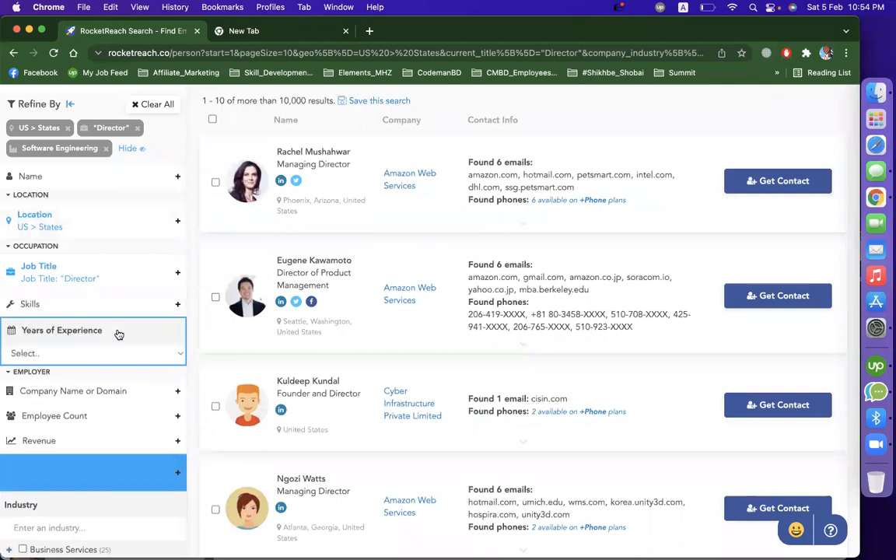
pyautogui.click(88, 347)
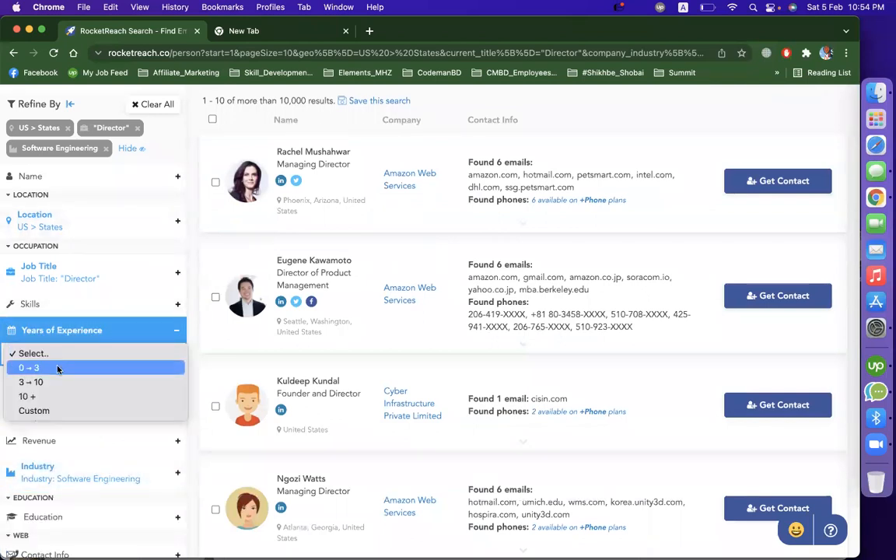
pyautogui.click(31, 396)
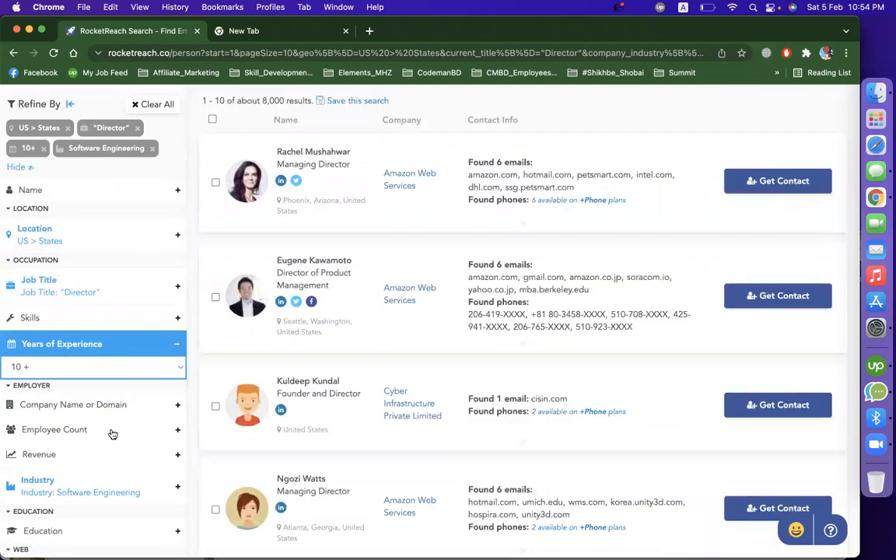
# - Limit the employer's employee count to 1–10 and look through the filtered directors
pyautogui.click(113, 432)
pyautogui.scroll(-5, 148, 335)
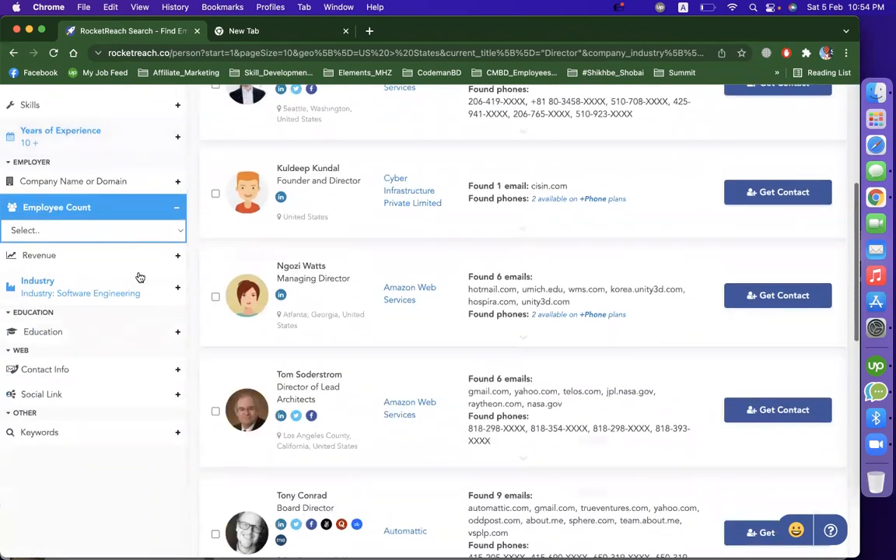
pyautogui.click(134, 233)
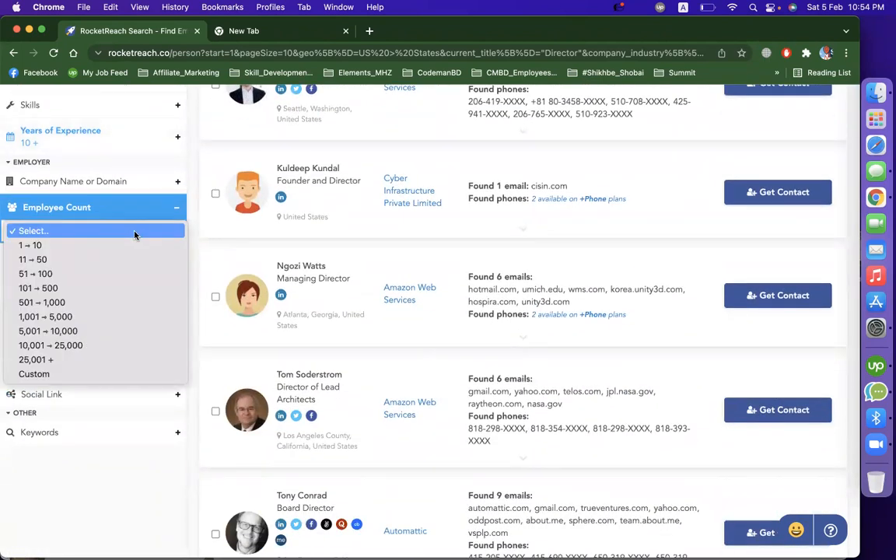
pyautogui.click(98, 246)
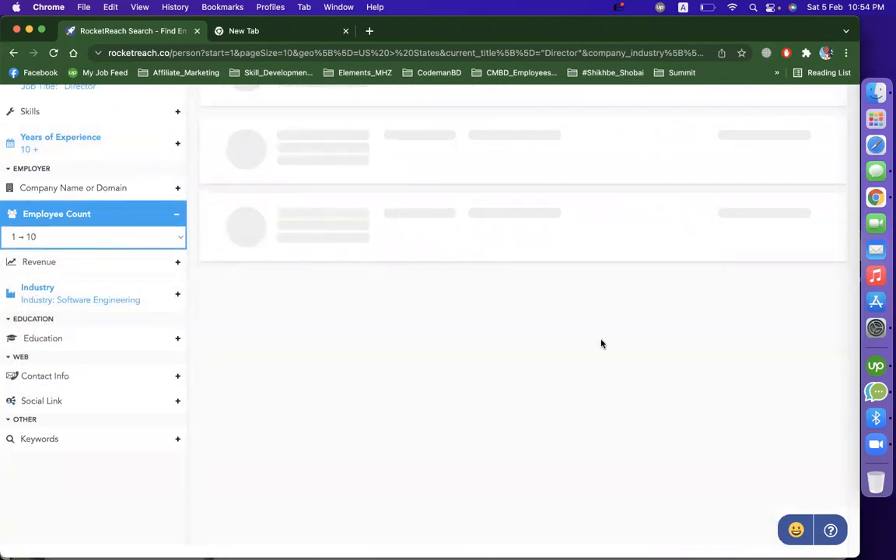
pyautogui.scroll(4, 601, 344)
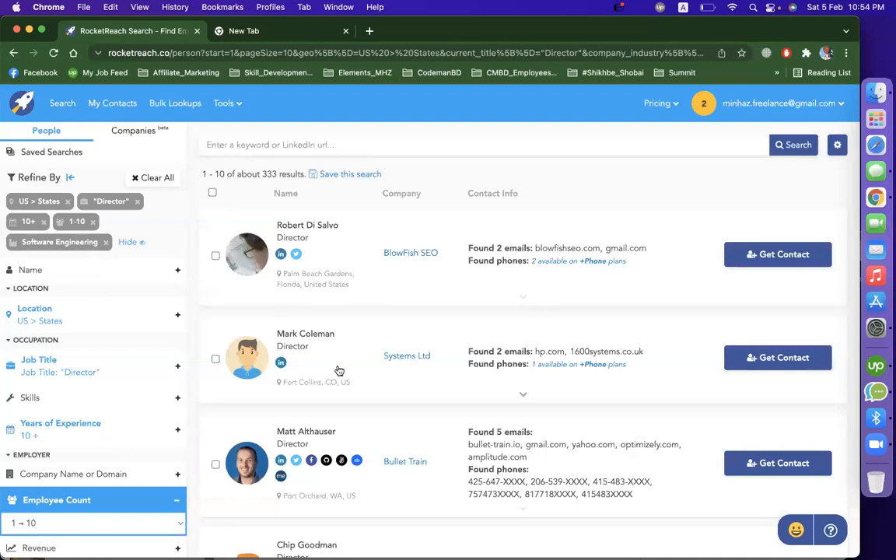
pyautogui.scroll(-10, 336, 368)
pyautogui.scroll(6, 338, 370)
pyautogui.scroll(-3, 338, 370)
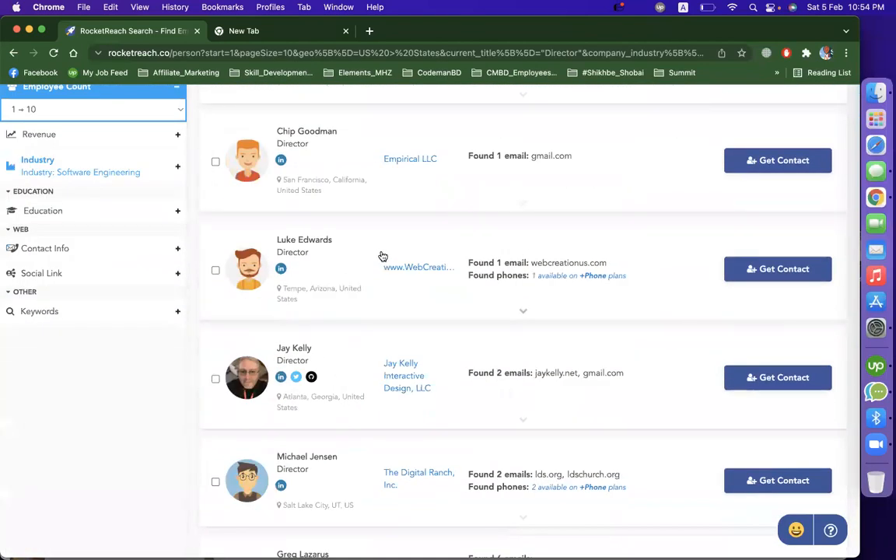
pyautogui.scroll(8, 380, 255)
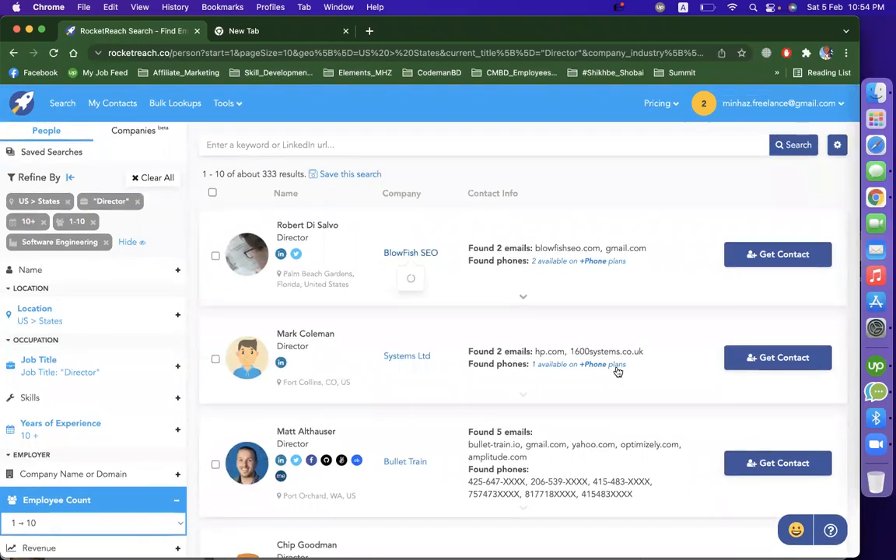
pyautogui.scroll(-10, 616, 371)
pyautogui.scroll(10, 618, 371)
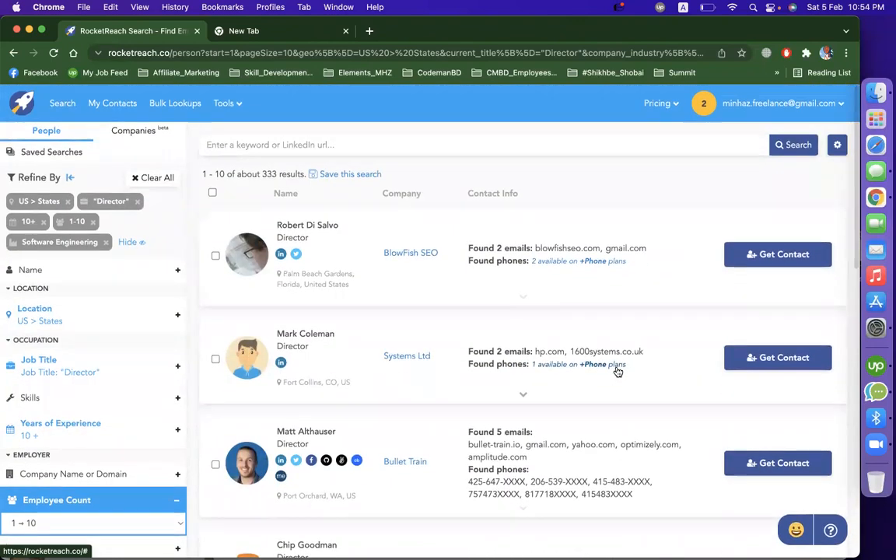
# - Save the filtered people search under the name "US"
pyautogui.click(349, 174)
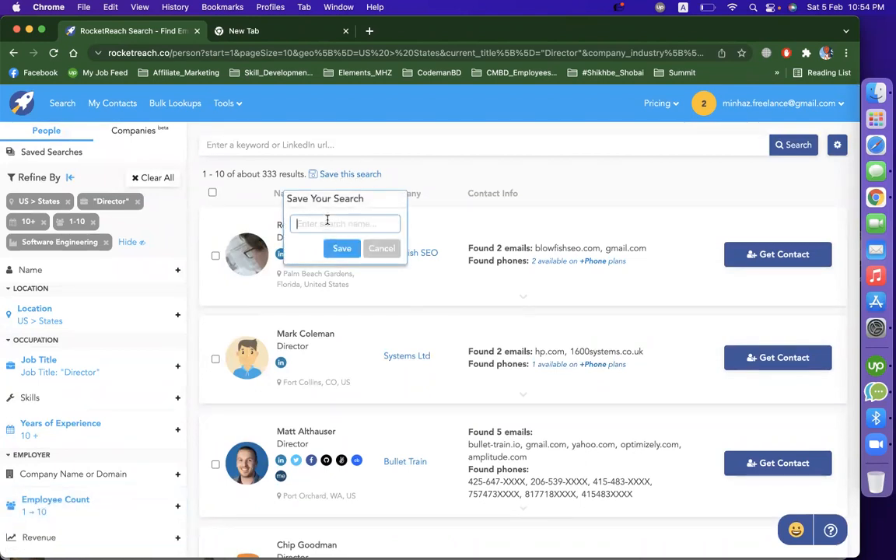
pyautogui.write('US - Software - Directors')
pyautogui.click(343, 248)
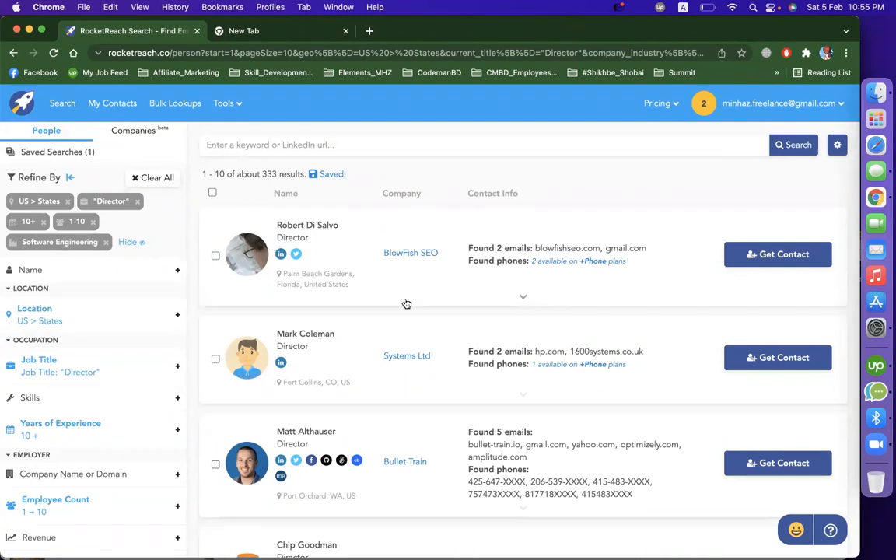
# - Try to look up the contacts of all people selected on the results page in one go, then return to the search
pyautogui.click(213, 194)
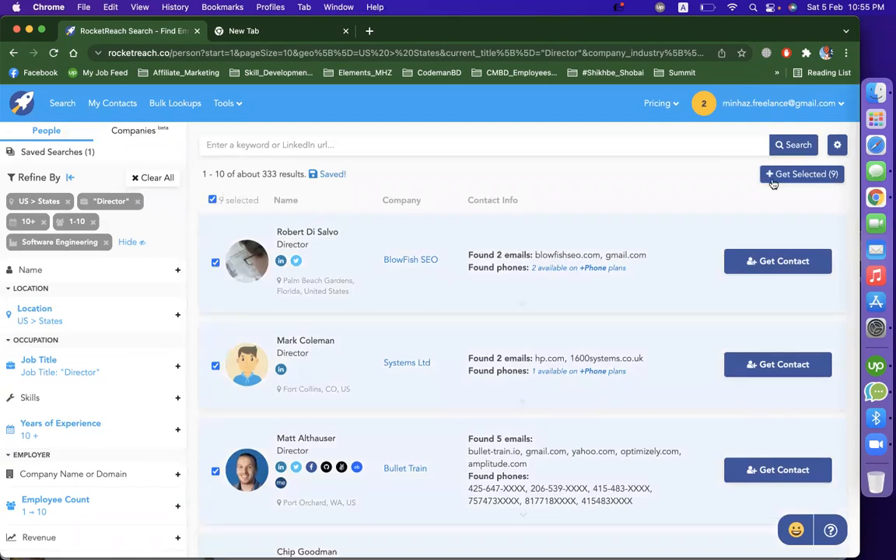
pyautogui.click(806, 176)
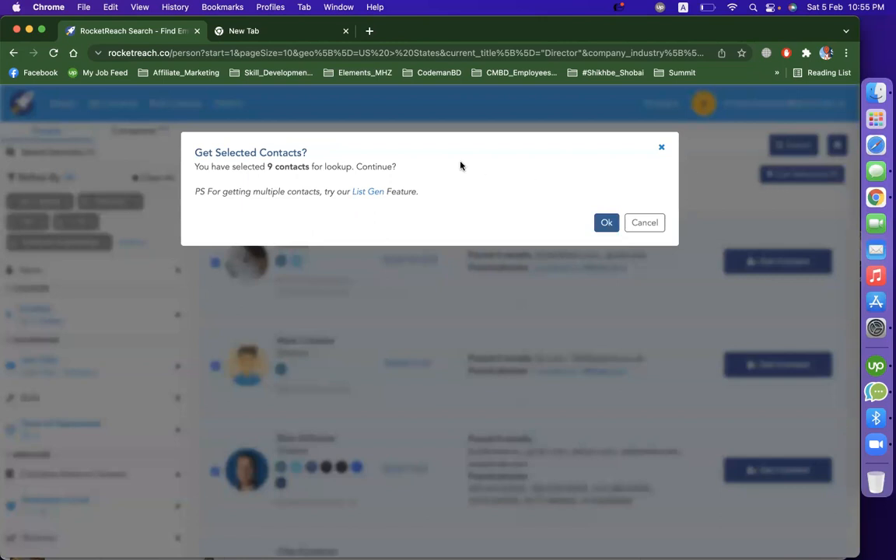
pyautogui.click(607, 223)
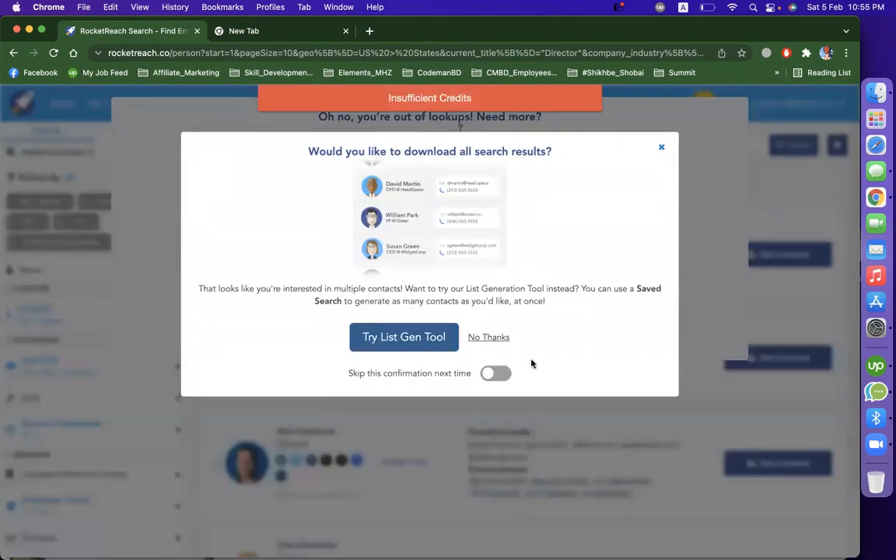
pyautogui.click(663, 149)
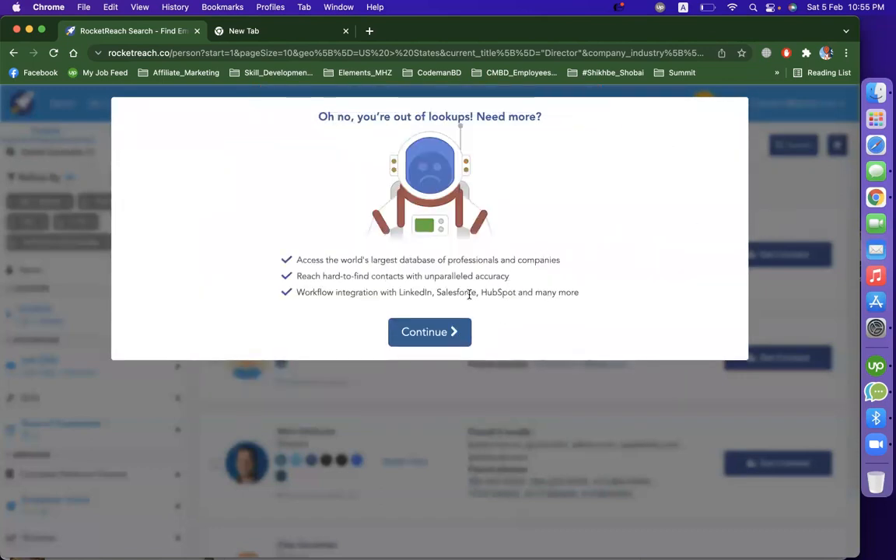
pyautogui.click(455, 333)
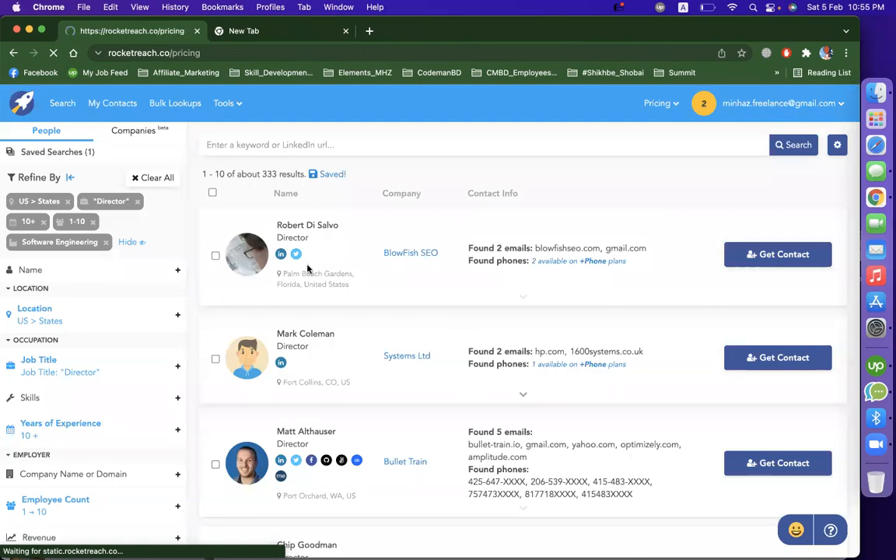
pyautogui.click(14, 54)
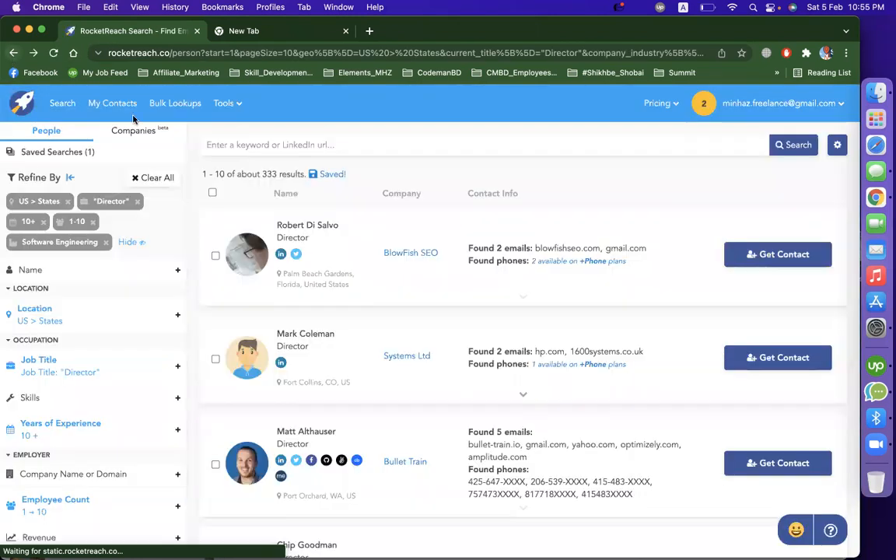
# - Get the contact details of the first director in the results and check that person's LinkedIn link in a separate tab
pyautogui.click(788, 255)
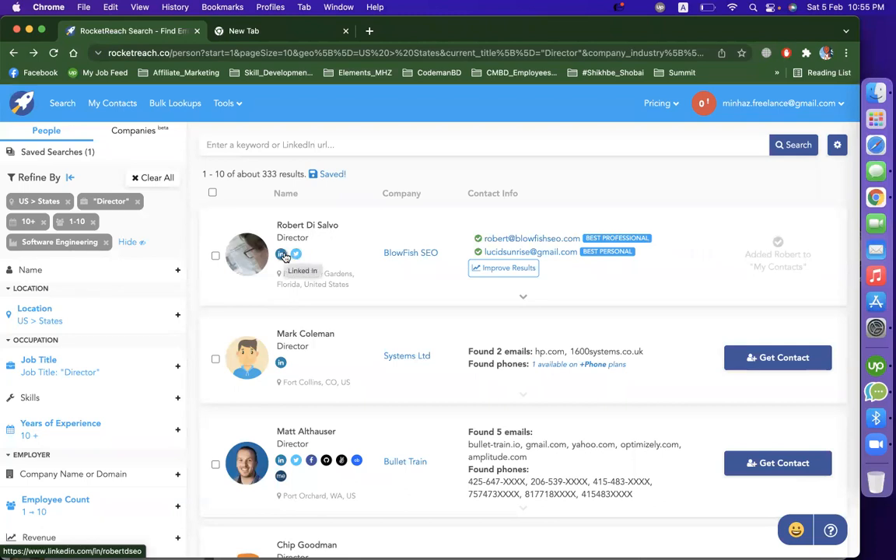
pyautogui.rightClick(281, 255)
pyautogui.click(323, 259)
pyautogui.click(250, 30)
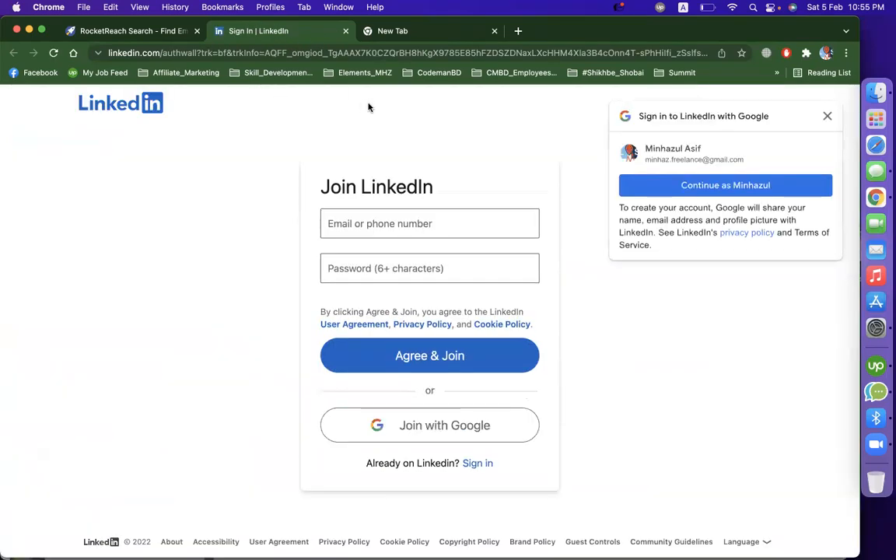
pyautogui.click(346, 32)
pyautogui.click(346, 31)
# - Open the pricing for individual plans and review the Essentials, Pro and Ultimate options
pyautogui.scroll(-1, 420, 256)
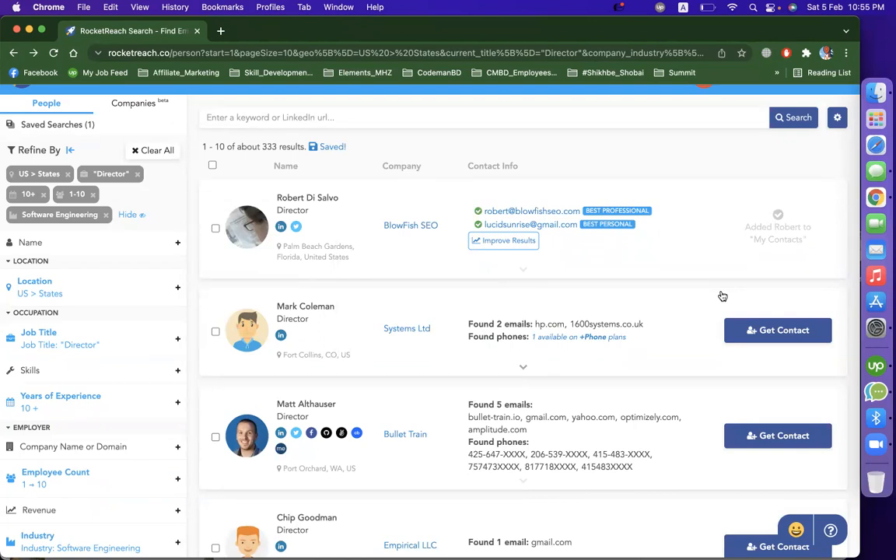
pyautogui.scroll(2, 467, 296)
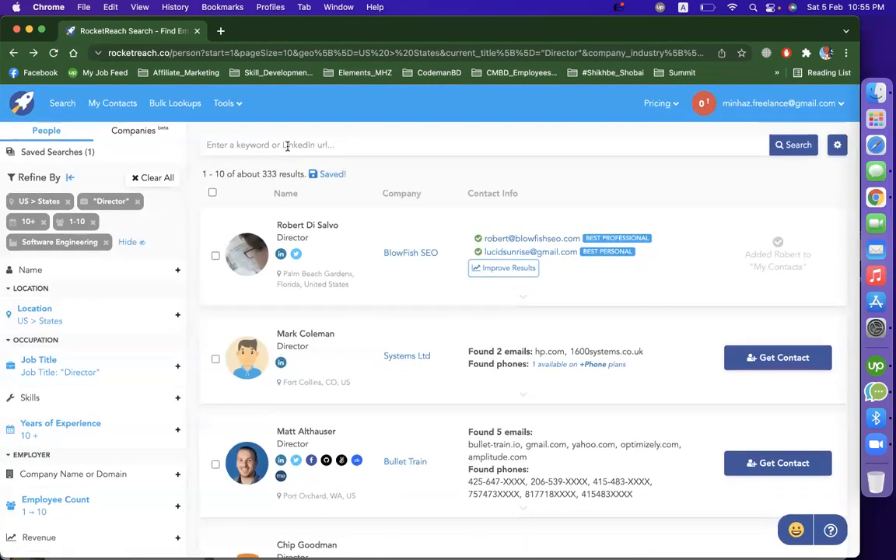
pyautogui.click(657, 104)
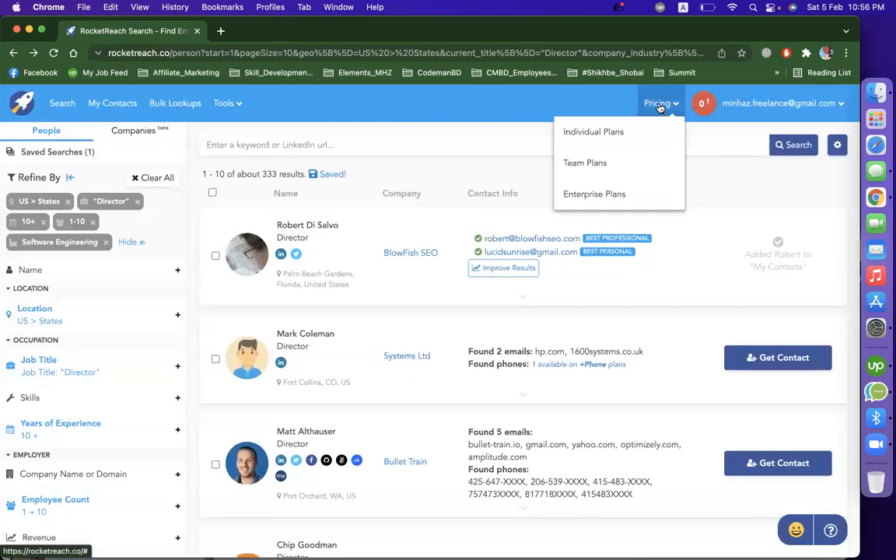
pyautogui.click(613, 133)
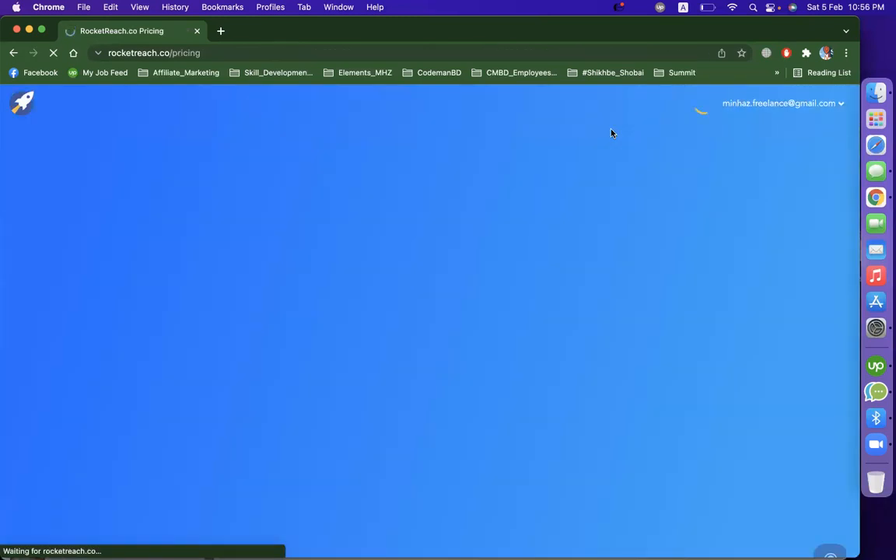
pyautogui.scroll(-2, 400, 336)
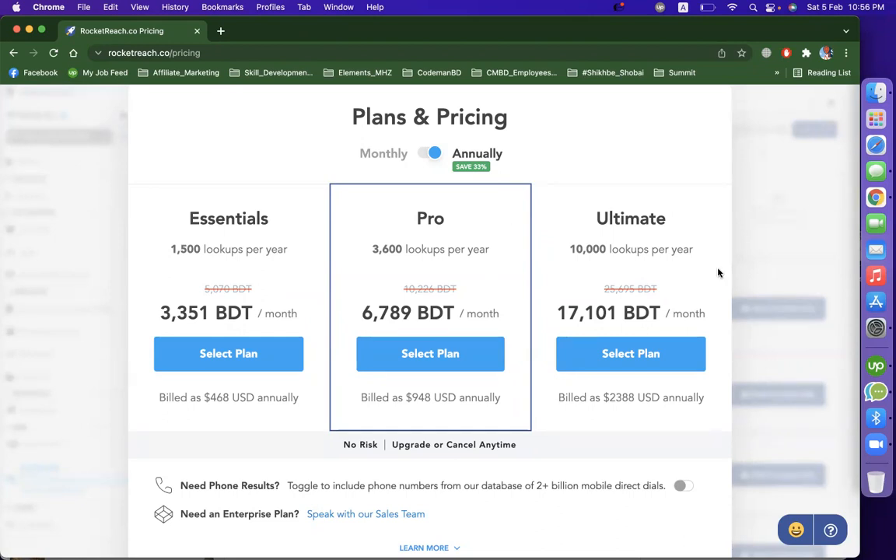
pyautogui.scroll(-3, 718, 272)
pyautogui.scroll(5, 586, 348)
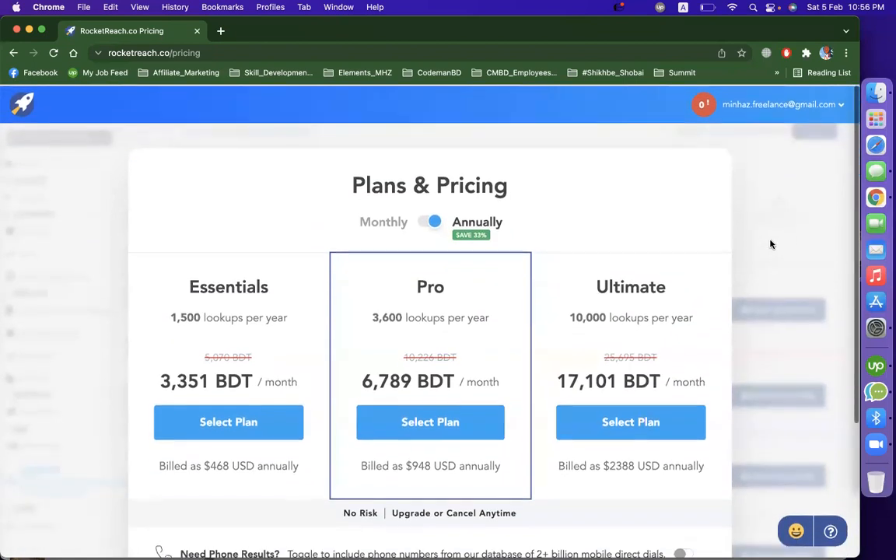